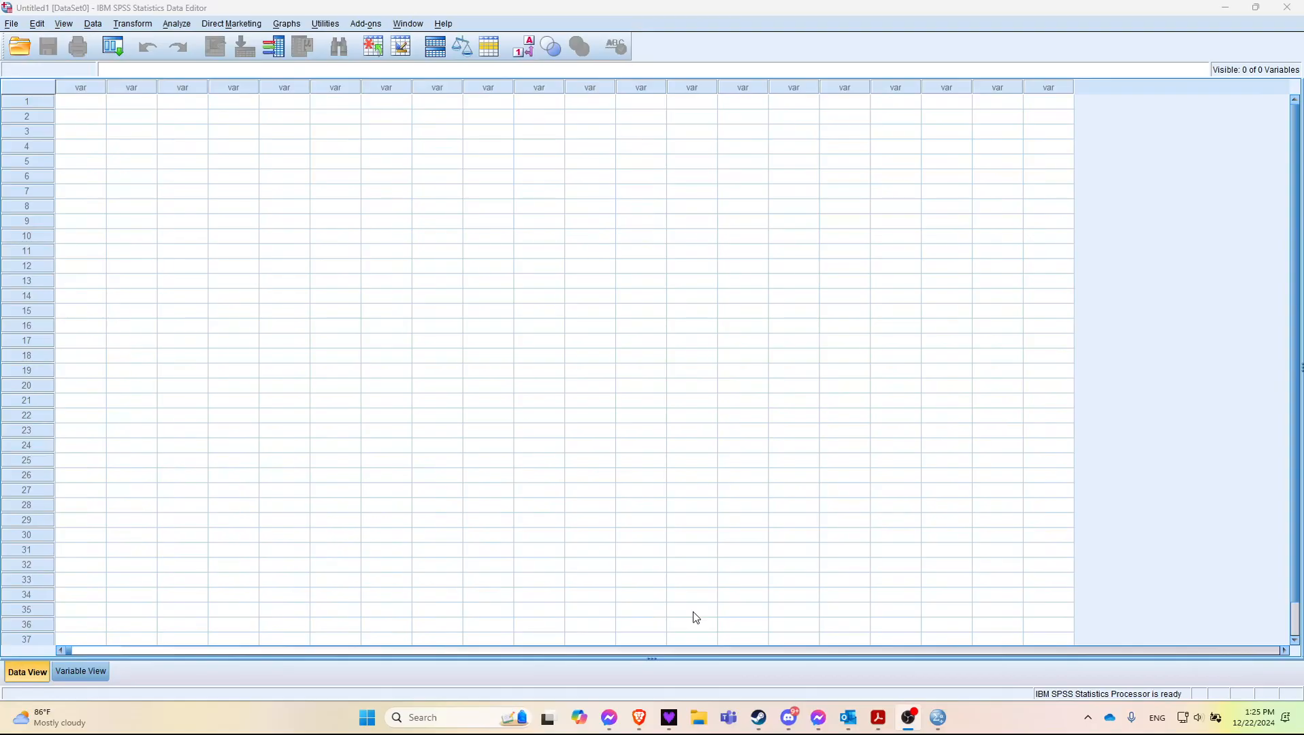
pyautogui.click(179, 26)
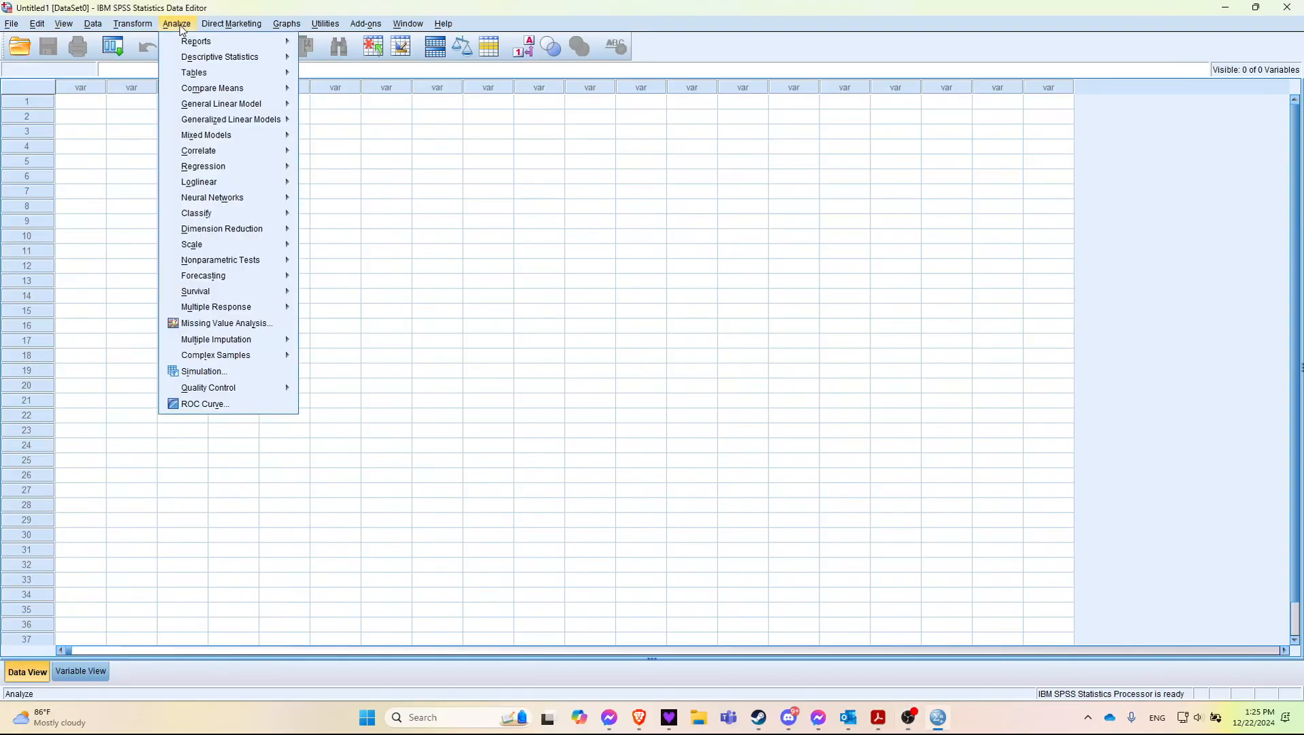
pyautogui.click(467, 209)
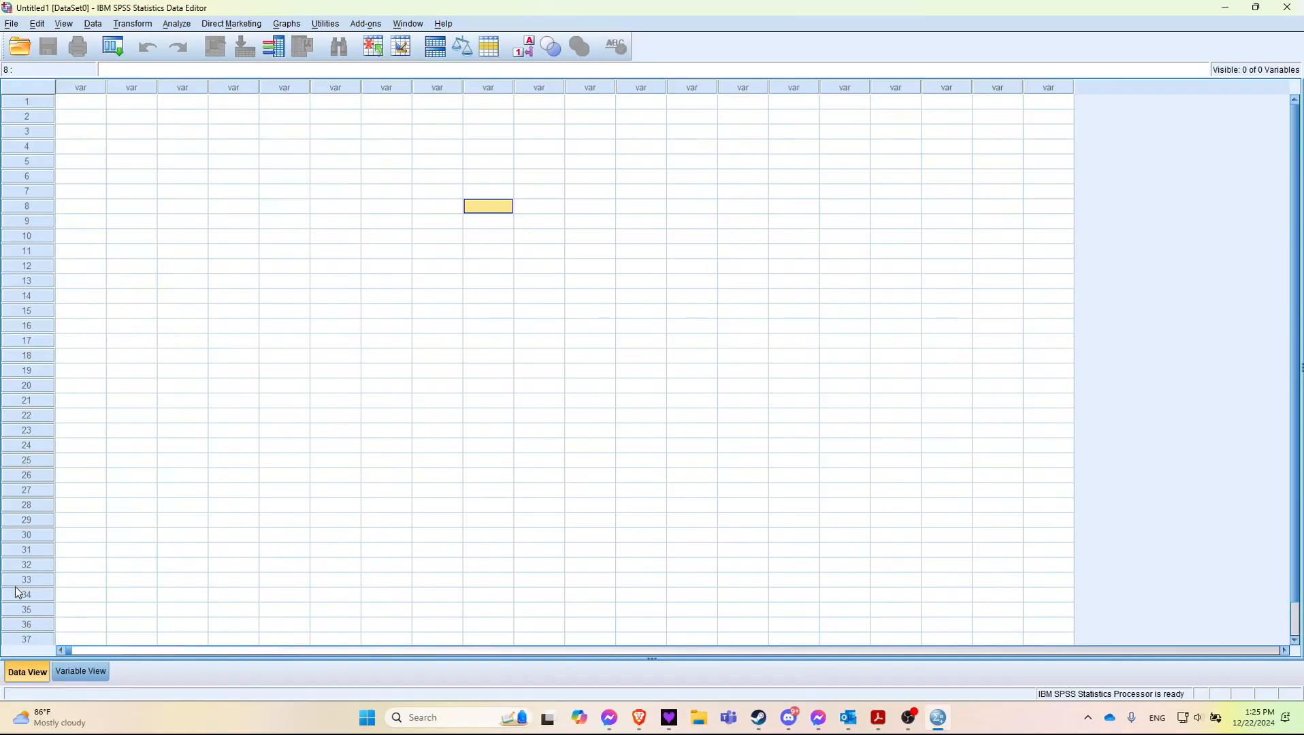
# Step: Define the first variable in Variable View with the name ID
pyautogui.click(68, 667)
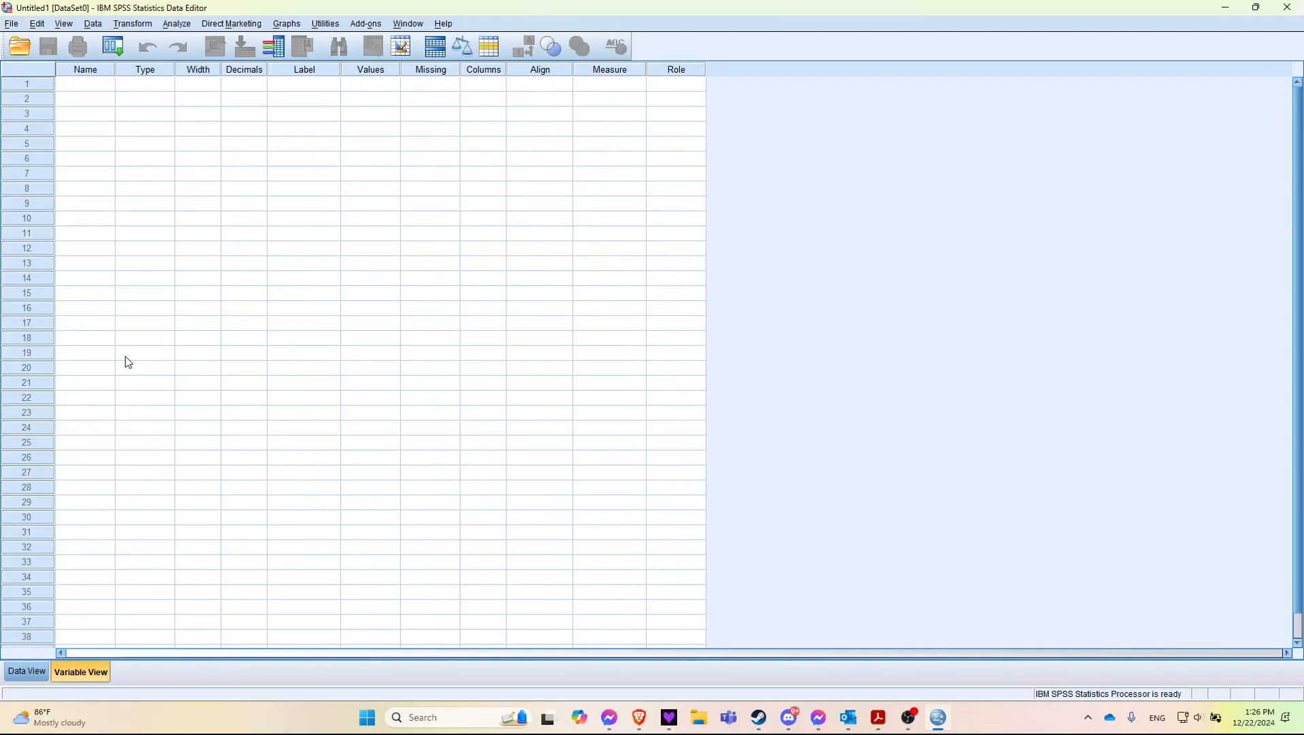
pyautogui.click(94, 162)
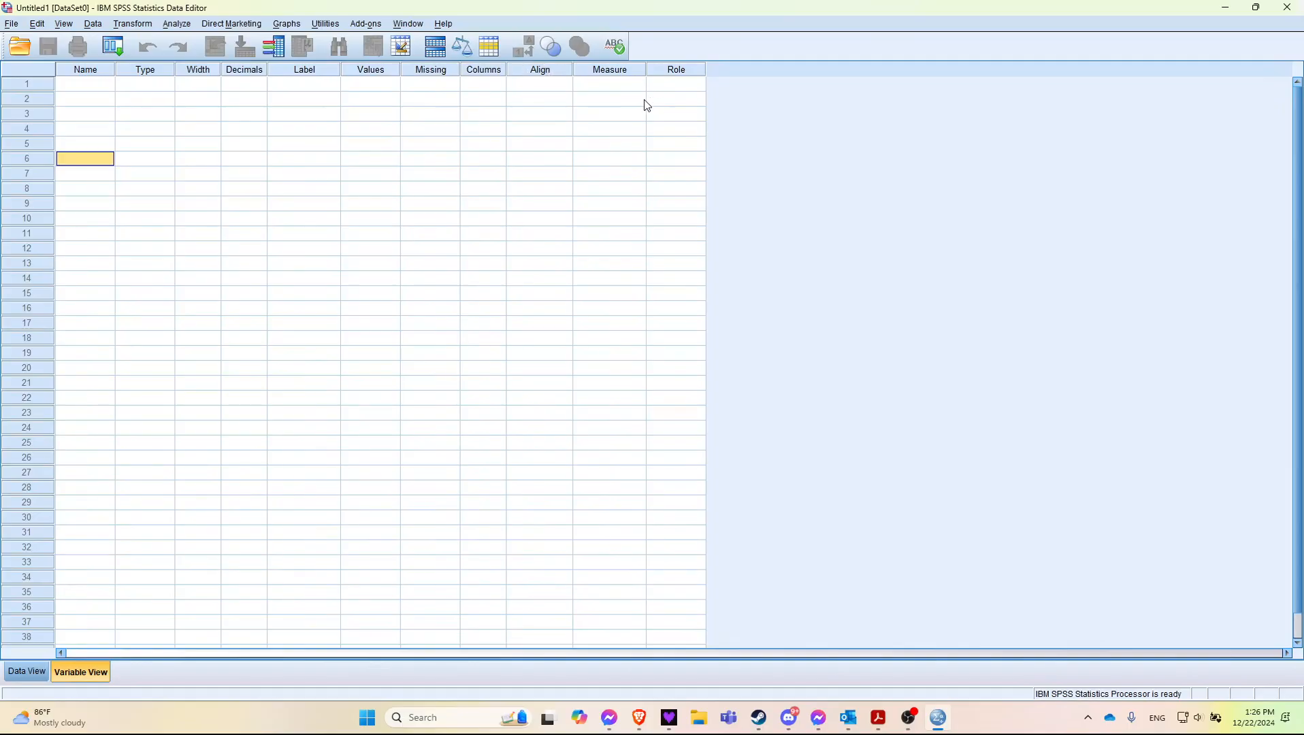
pyautogui.click(76, 85)
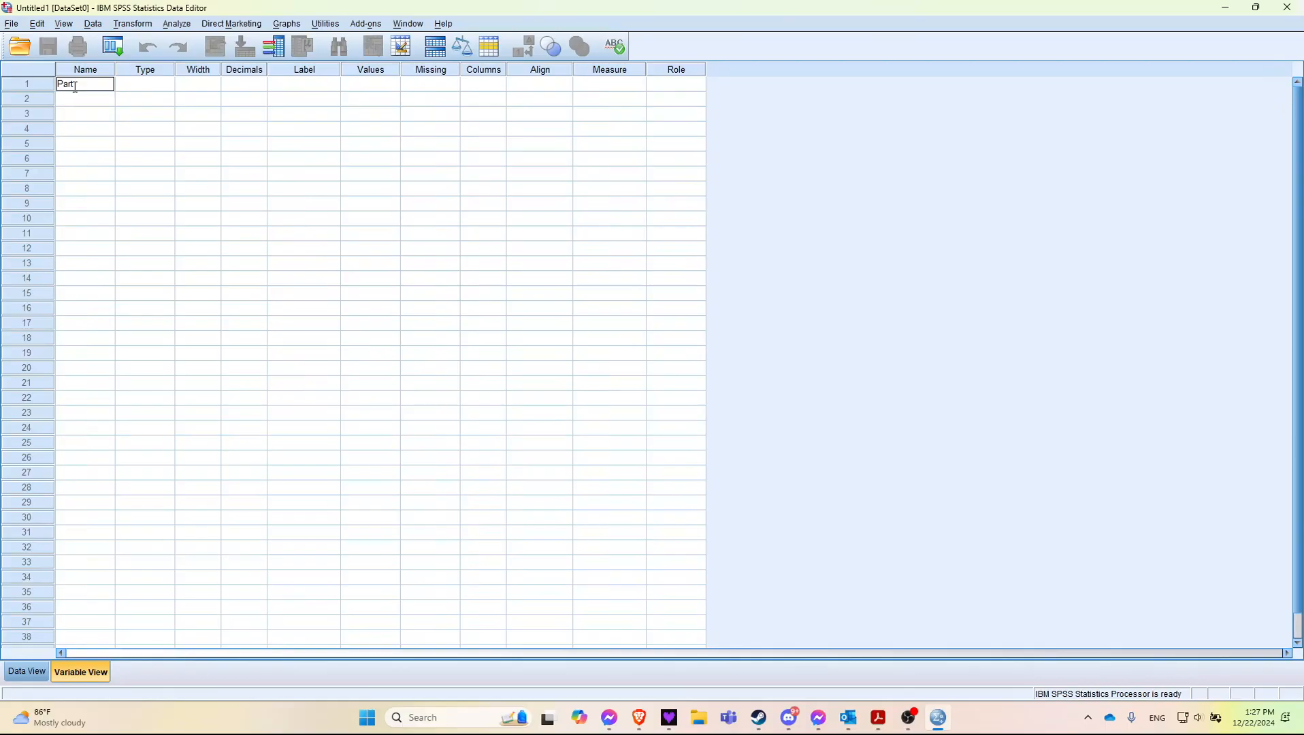
pyautogui.write('ID')
pyautogui.press('BackSpace')
pyautogui.press('BackSpace')
pyautogui.press('BackSpace')
pyautogui.press('BackSpace')
pyautogui.press('BackSpace')
pyautogui.press('BackSpace')
pyautogui.press('BackSpace')
pyautogui.press('Return')
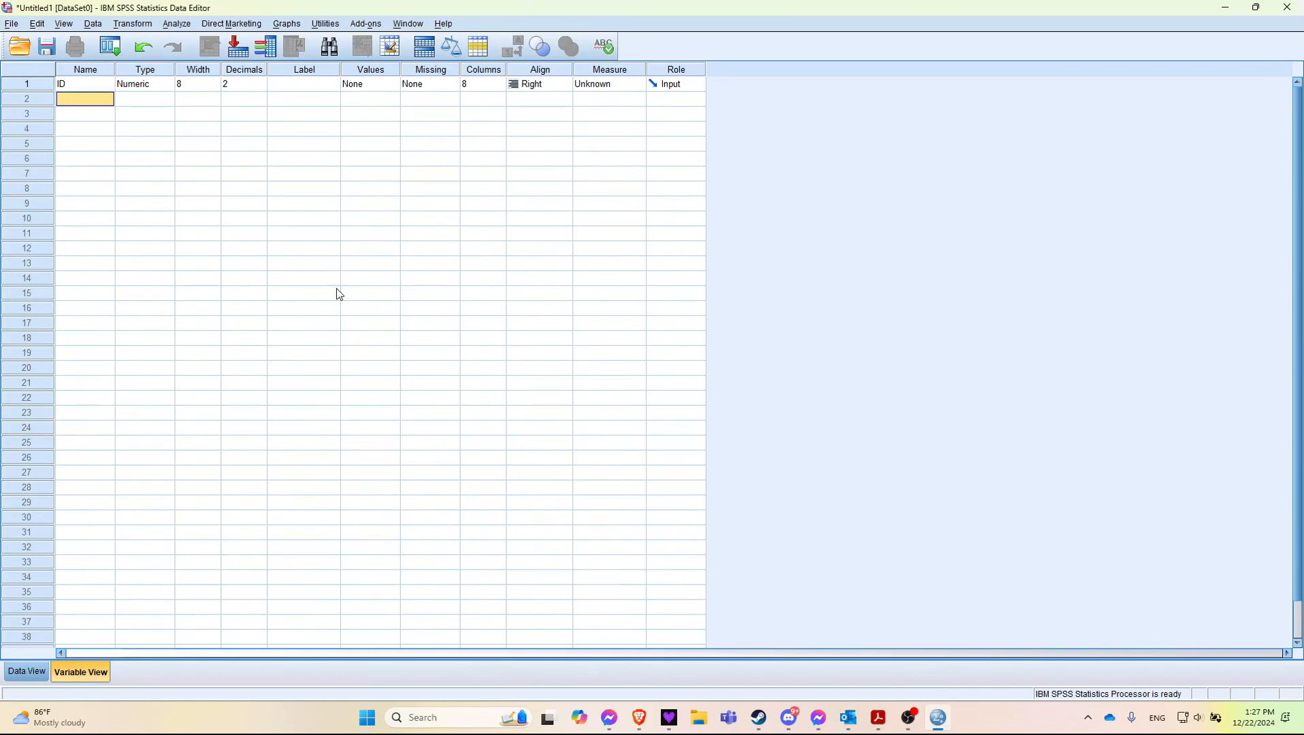
pyautogui.write('Dep')
pyautogui.write('R')
pyautogui.press('BackSpace')
pyautogui.press('BackSpace')
pyautogui.press('BackSpace')
pyautogui.press('BackSpace')
pyautogui.press('BackSpace')
pyautogui.press('BackSpace')
pyautogui.press('BackSpace')
pyautogui.press('Return')
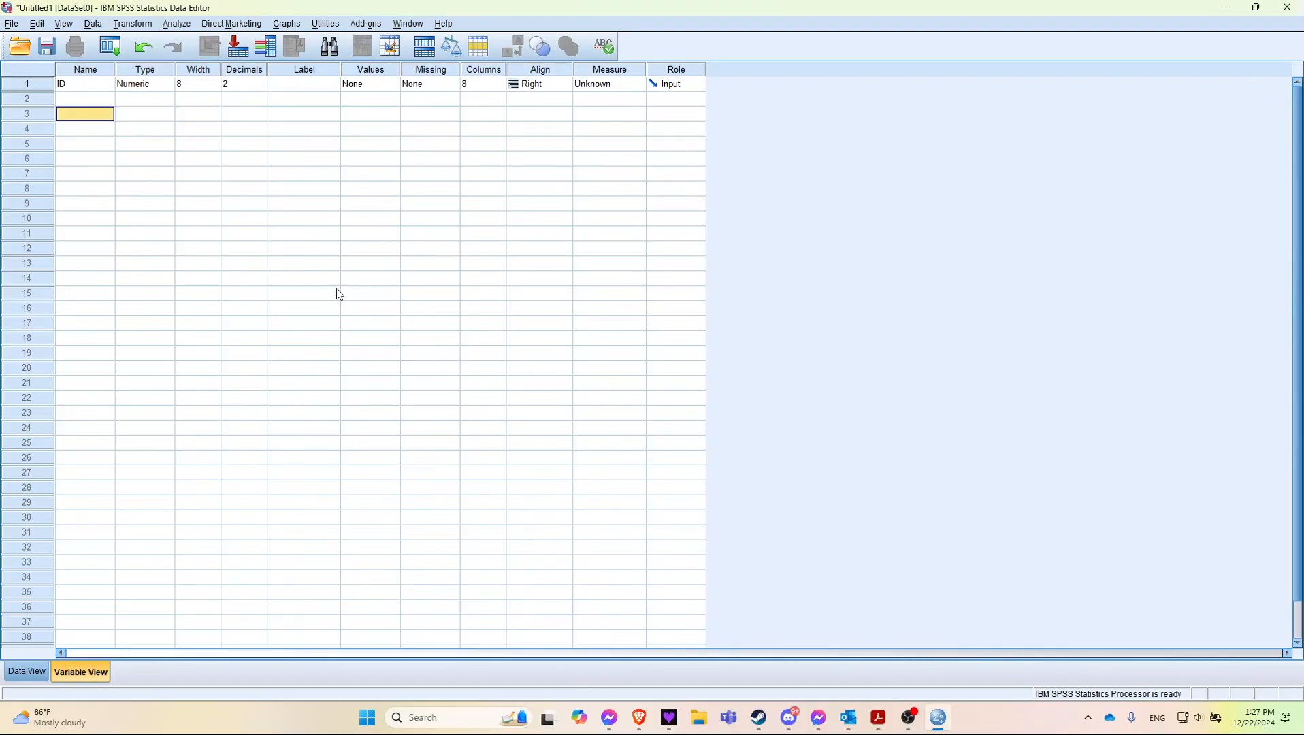
# Step: Change the variable type of ID to String
pyautogui.press('Up')
pyautogui.press('Up')
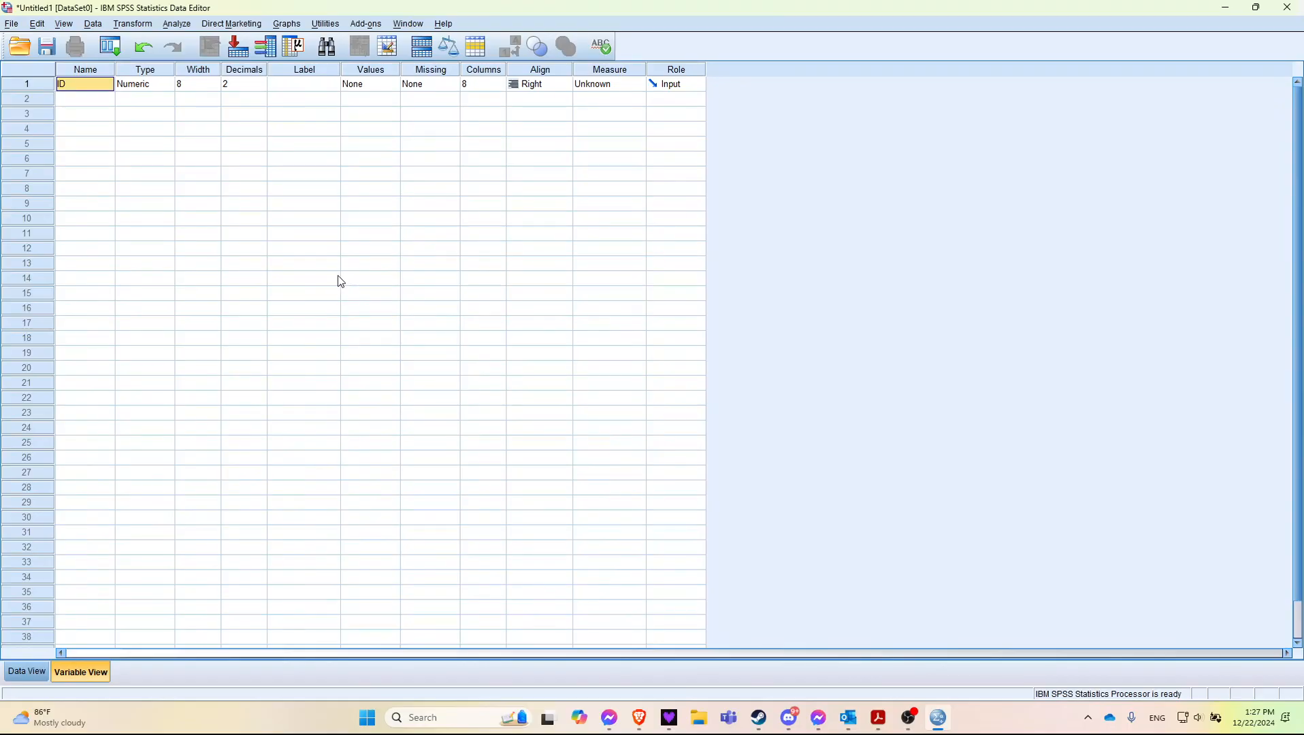
pyautogui.click(160, 92)
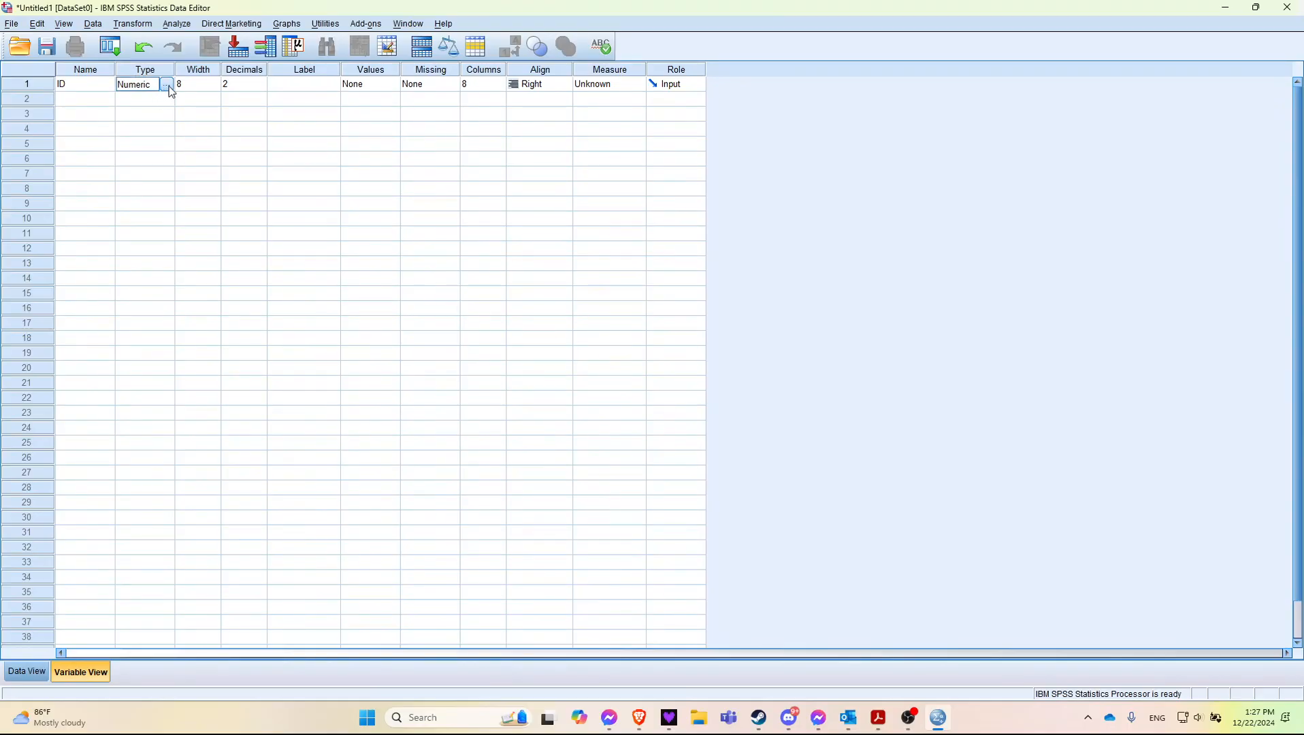
pyautogui.click(168, 85)
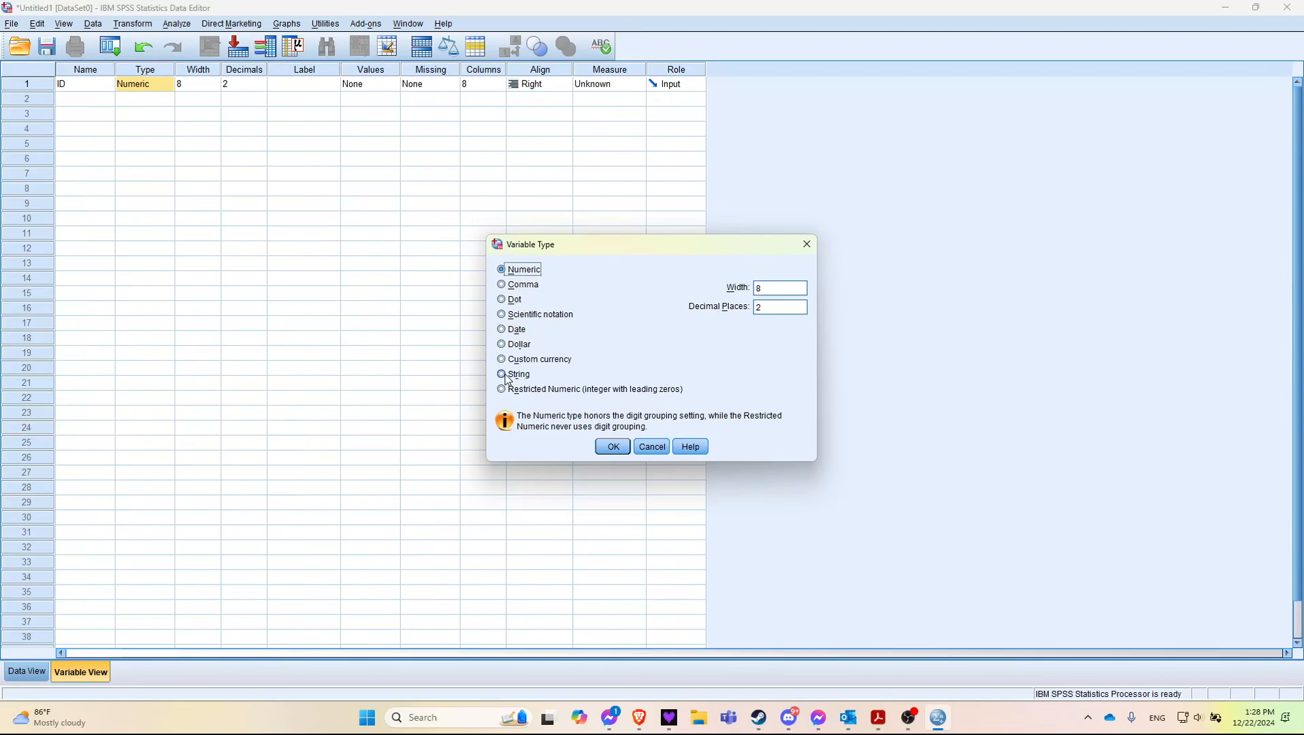
pyautogui.click(497, 374)
pyautogui.click(613, 447)
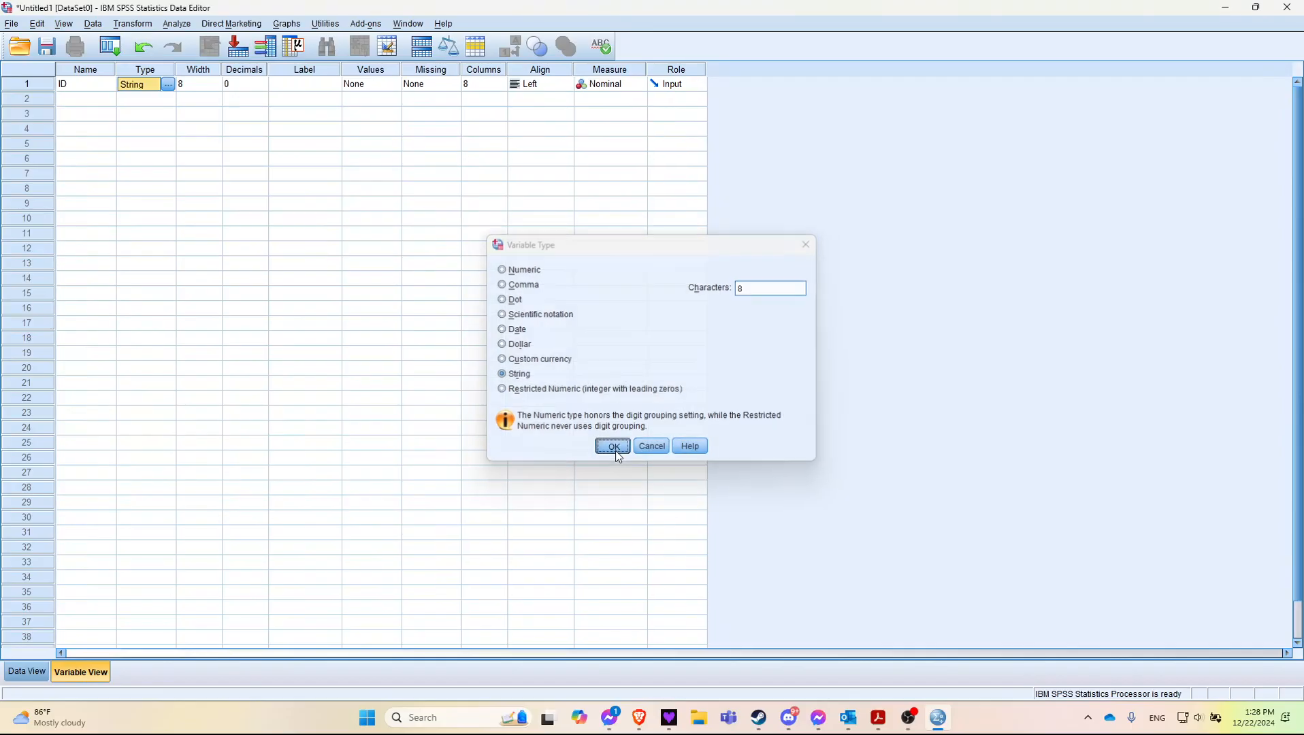
pyautogui.click(204, 85)
pyautogui.click(204, 102)
pyautogui.click(207, 83)
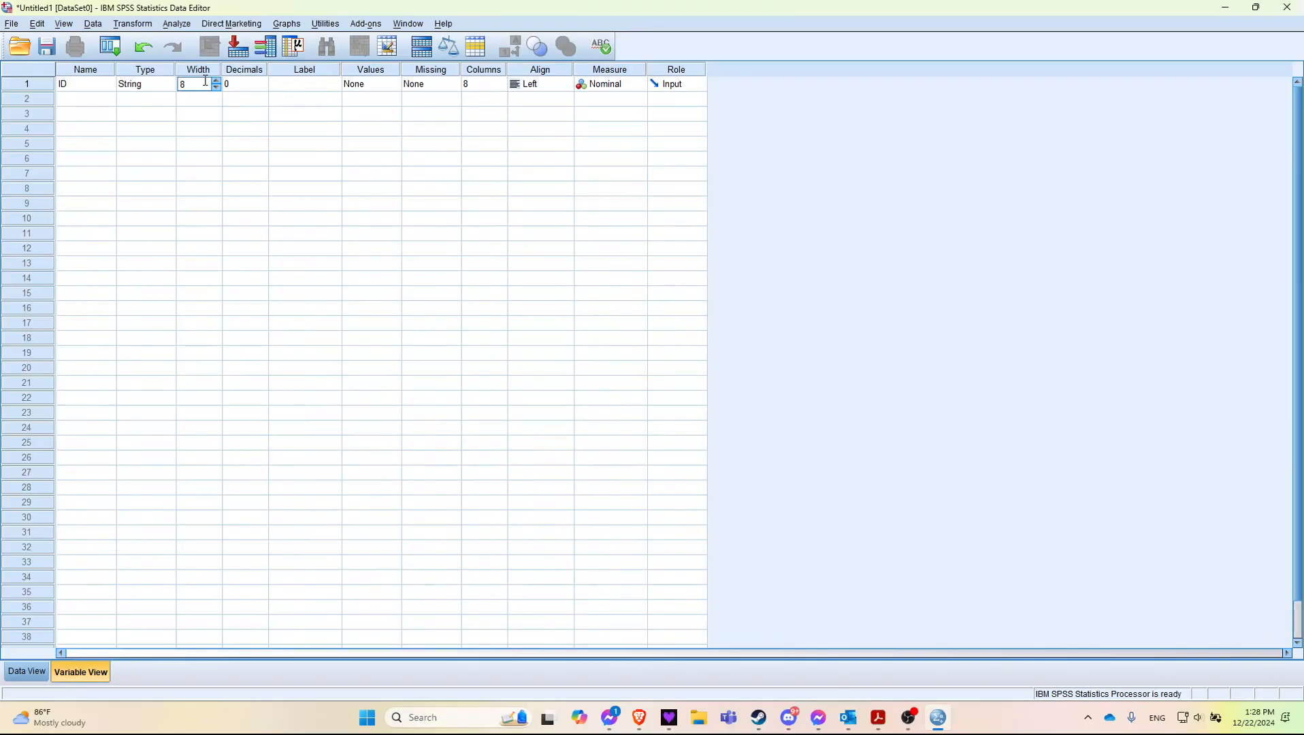
pyautogui.click(238, 89)
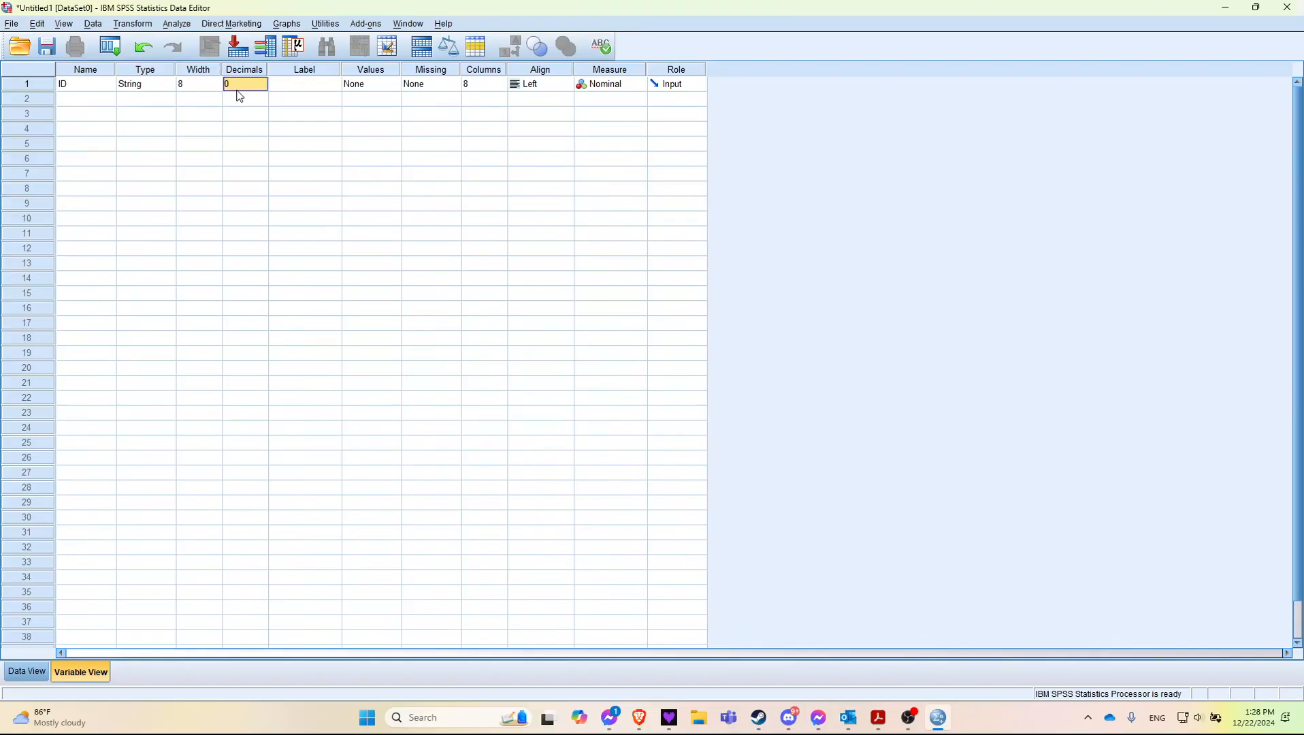
pyautogui.click(281, 84)
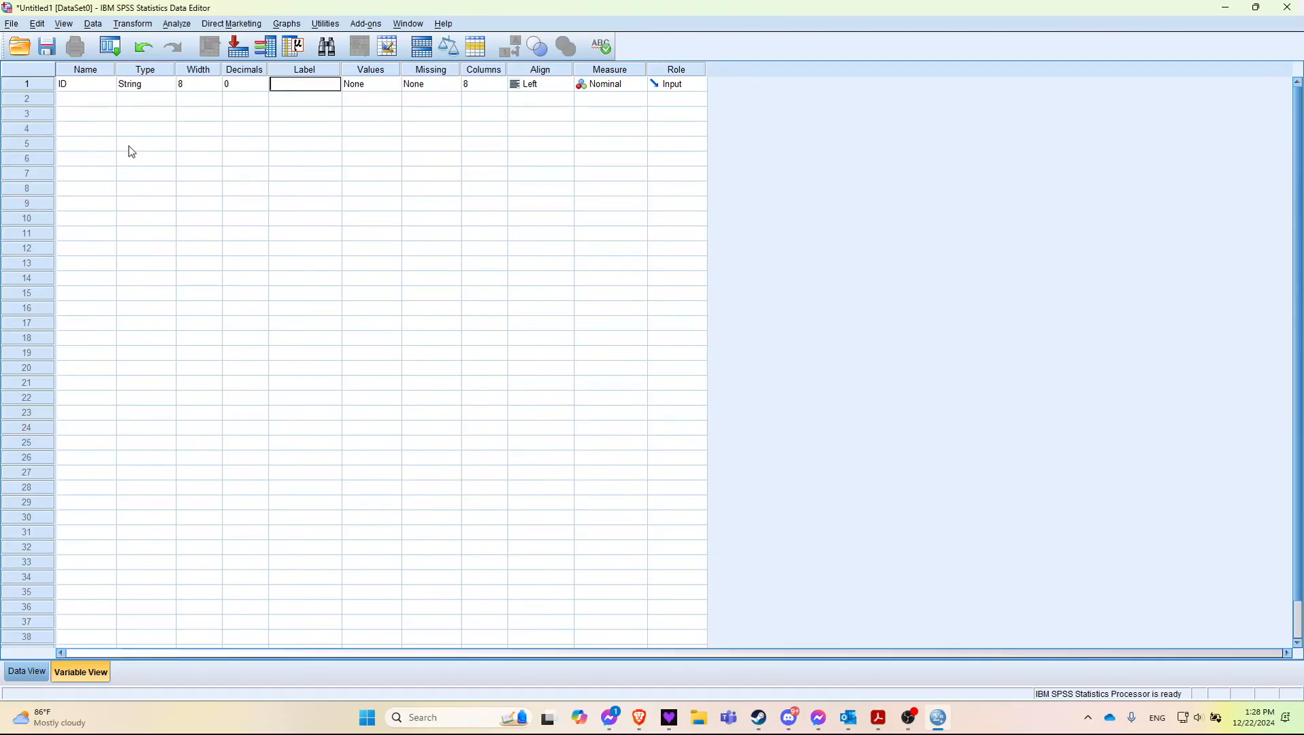
# Step: Add a second variable named Dep_1 in the row below ID
pyautogui.click(92, 96)
pyautogui.write('Dep')
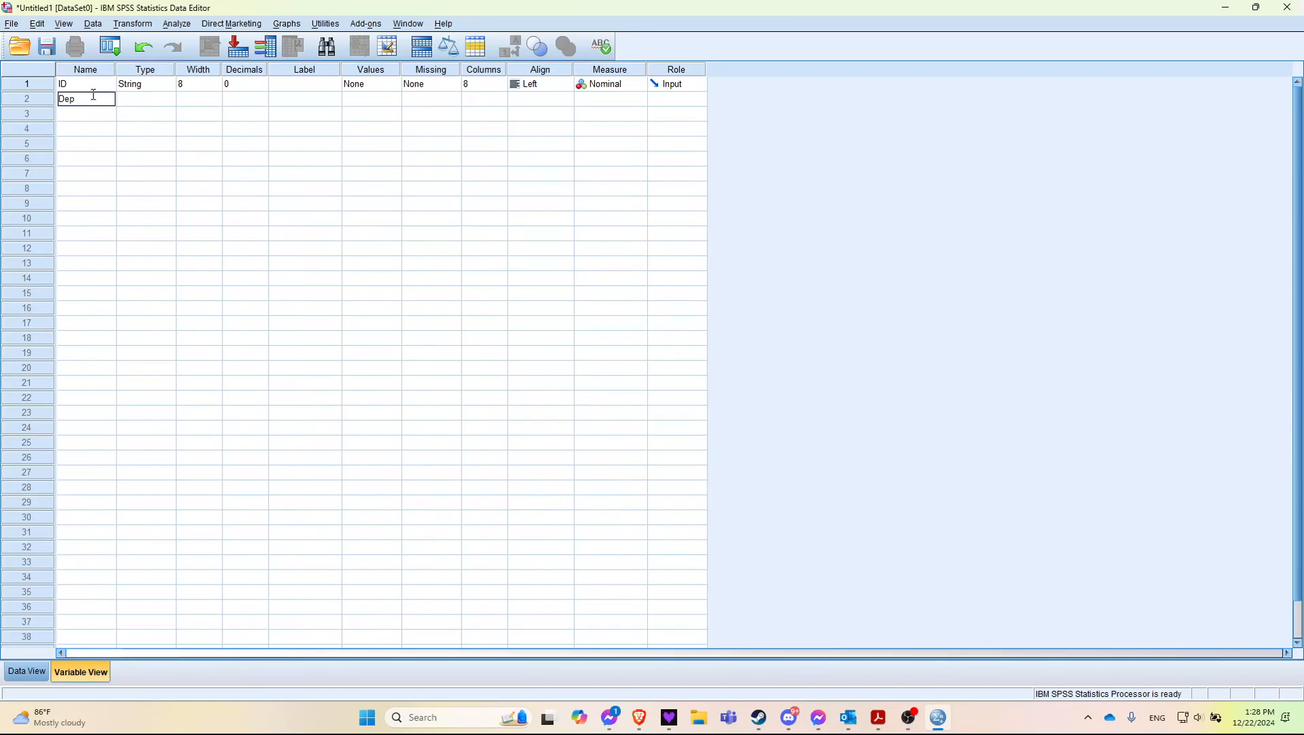
pyautogui.press('Return')
# Step: Give the Dep_1 variable the label "I'm very sad"
pyautogui.press('Right')
pyautogui.press('Right')
pyautogui.press('Right')
pyautogui.press('Up')
pyautogui.press('Right')
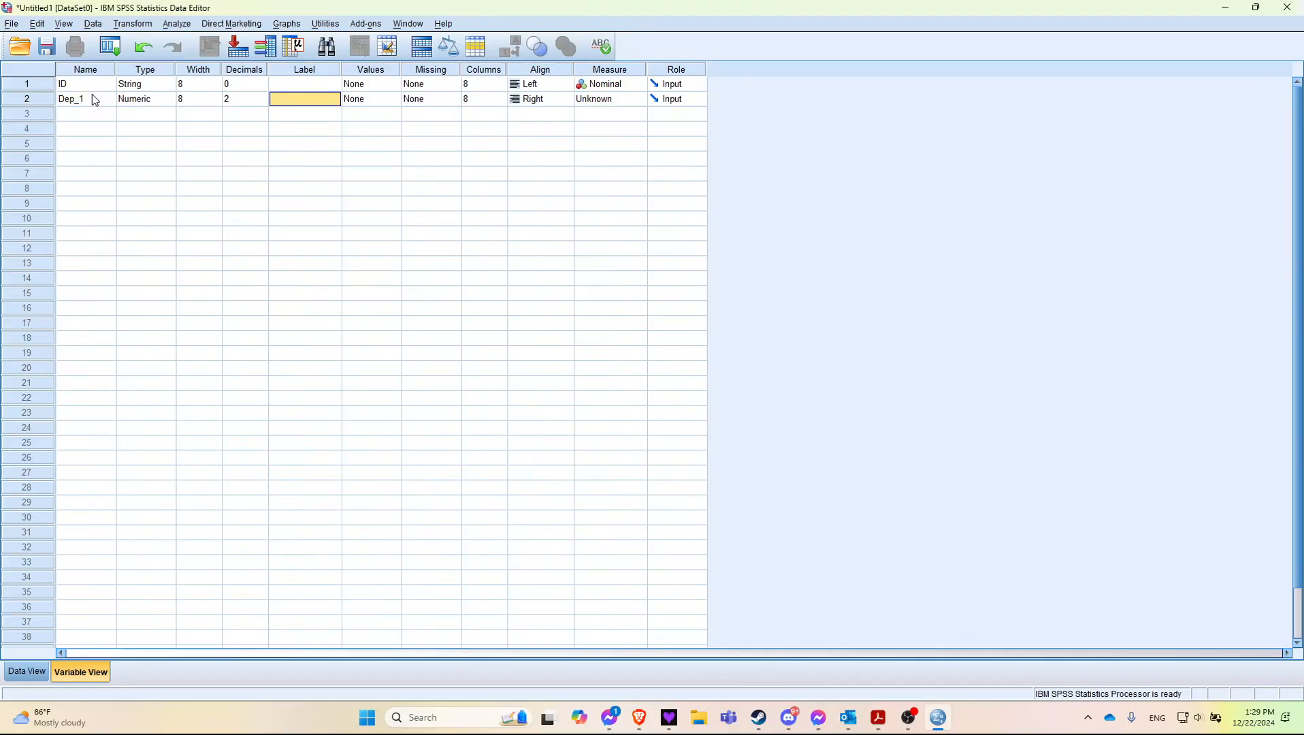
pyautogui.write("I'm very sad")
pyautogui.press('Return')
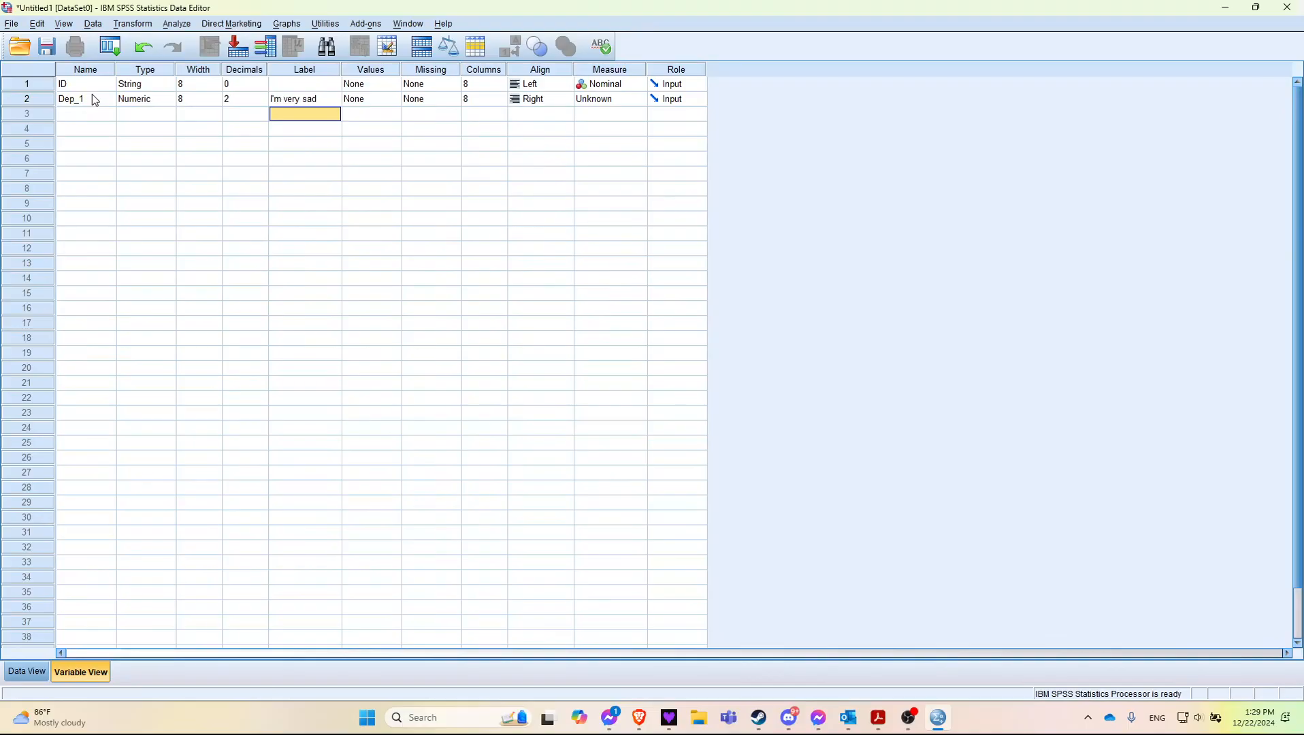
# Step: Add a third variable named Gender in the row below Dep_1
pyautogui.press('Left')
pyautogui.press('Left')
pyautogui.press('Left')
pyautogui.press('Left')
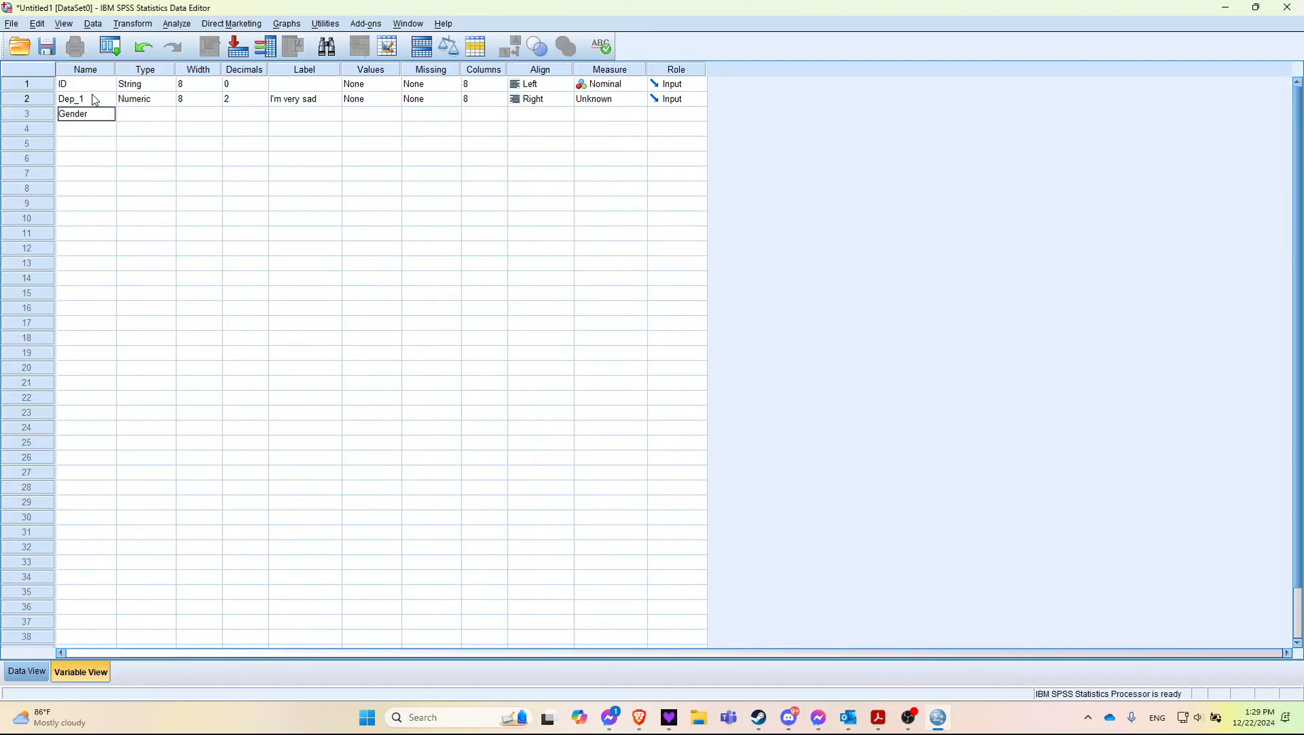
pyautogui.press('Return')
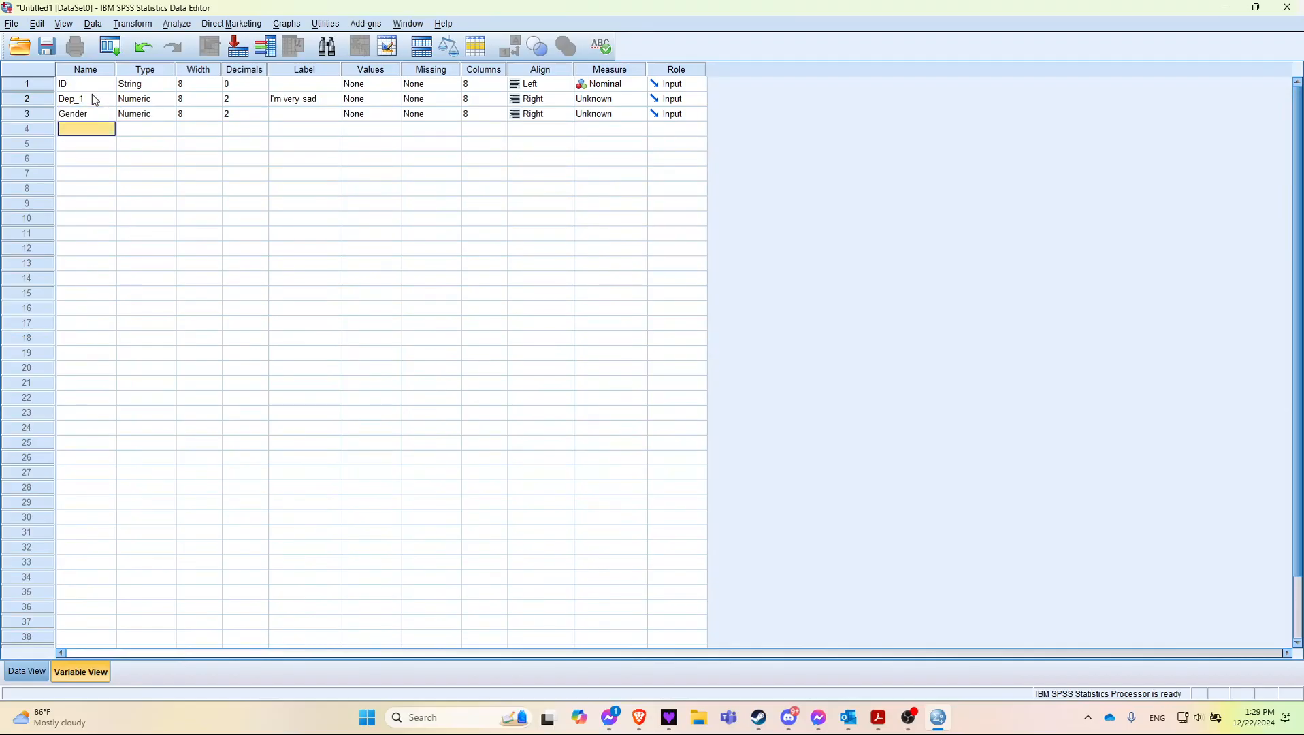
# Step: Define value labels for Gender: 1 as Male, 2 as Female and 3 as Non-binary
pyautogui.click(363, 120)
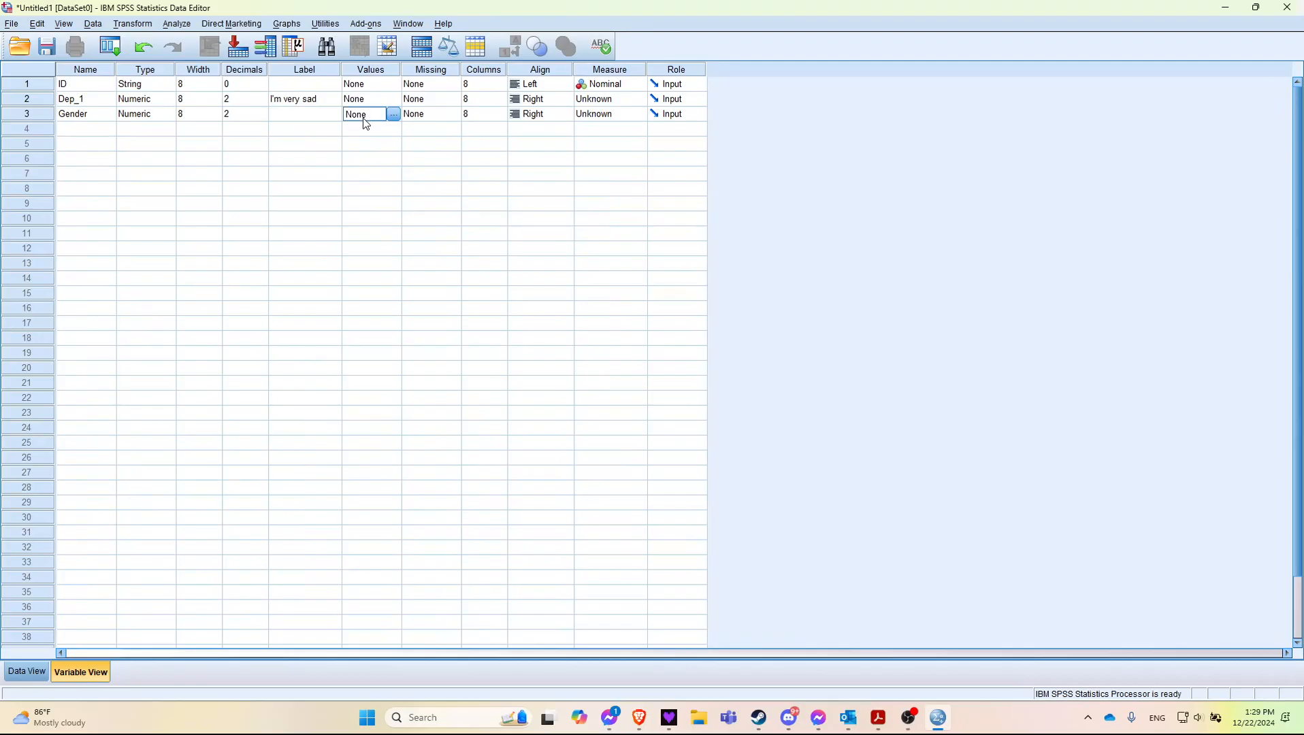
pyautogui.click(394, 115)
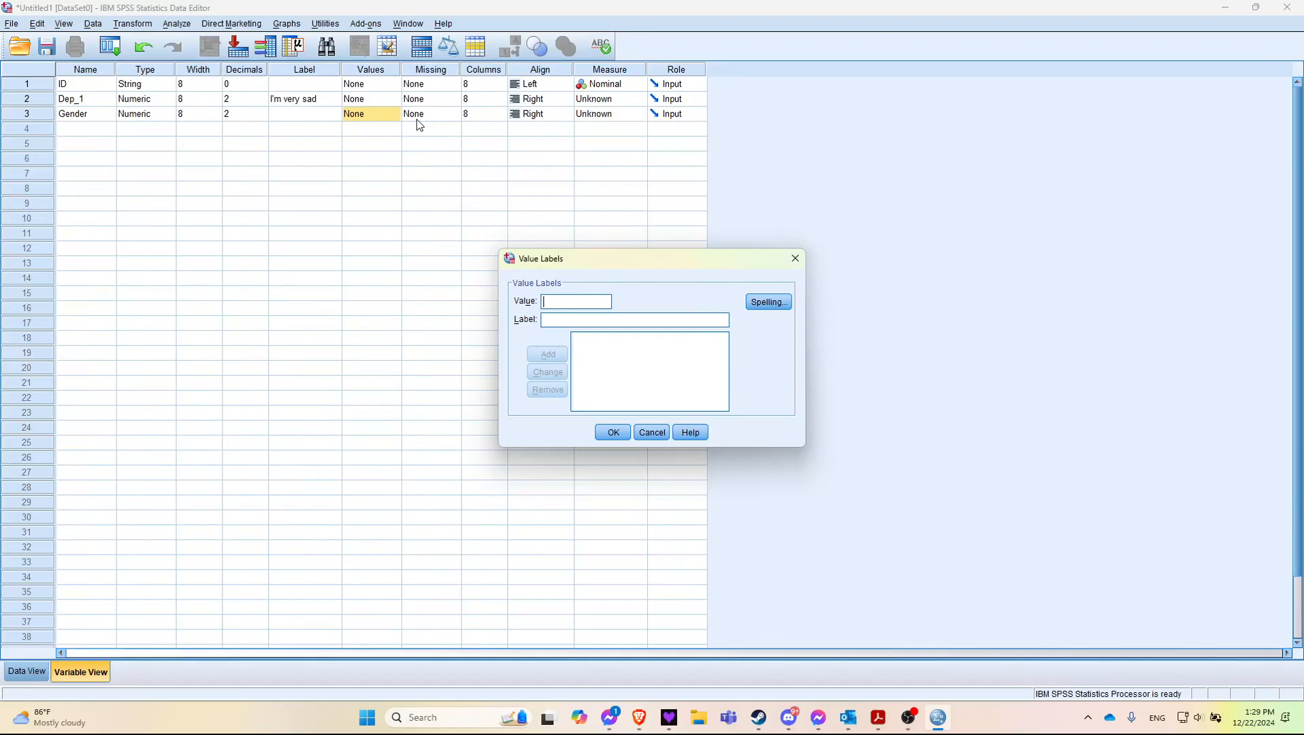
pyautogui.write('1')
pyautogui.write('Male')
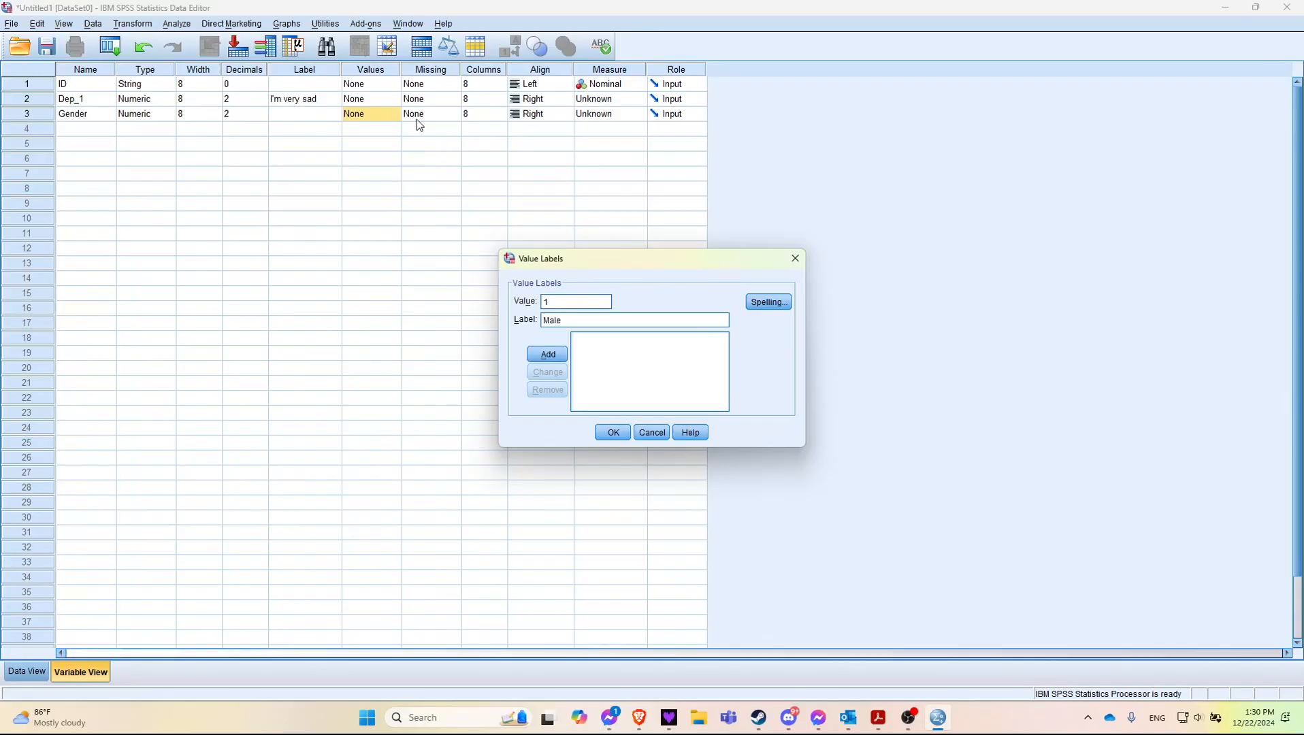
pyautogui.click(549, 356)
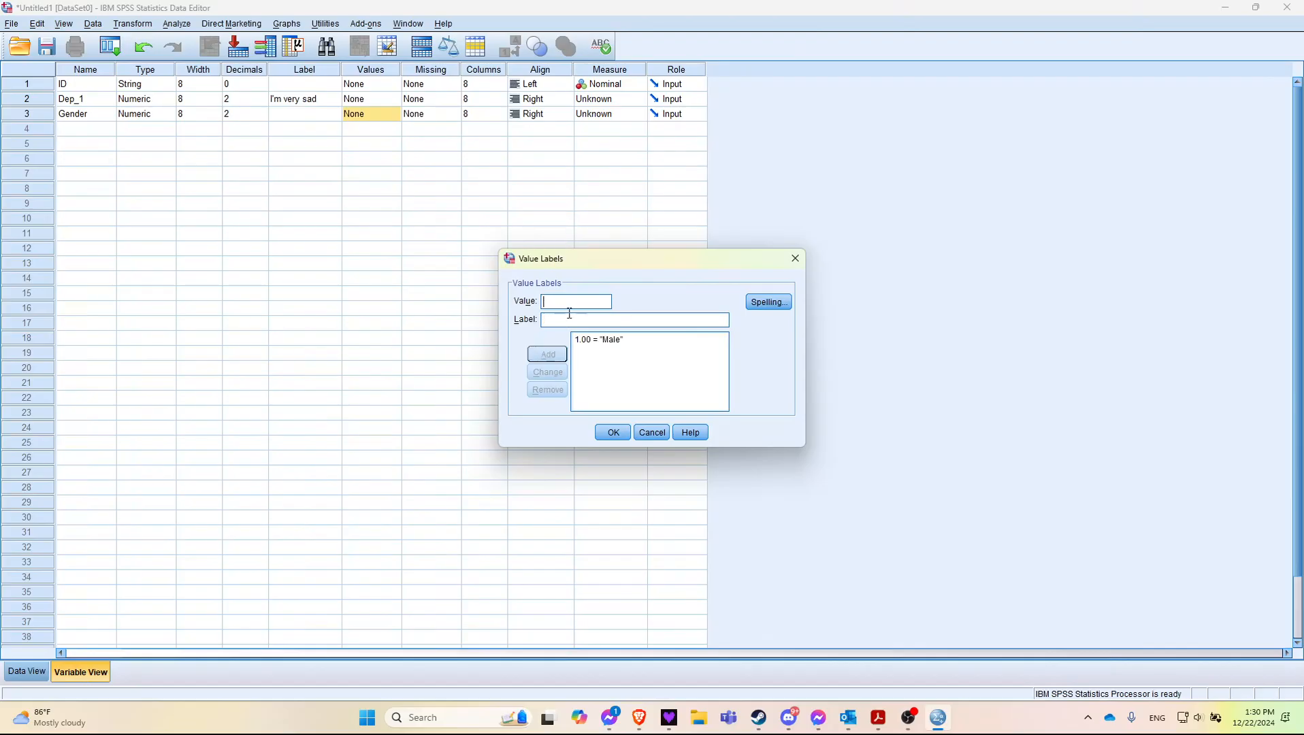
pyautogui.write('2')
pyautogui.write('Female')
pyautogui.click(548, 354)
pyautogui.write('3')
pyautogui.write('Non-binary')
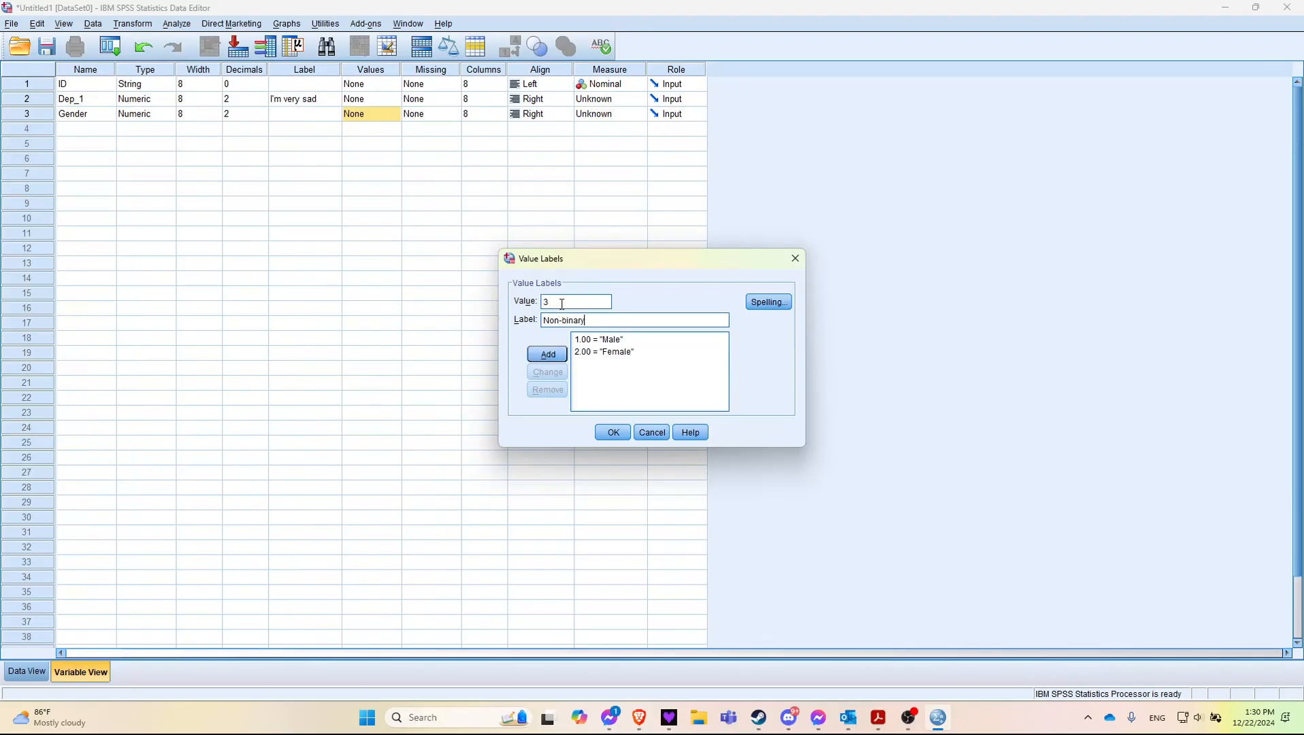
pyautogui.click(529, 358)
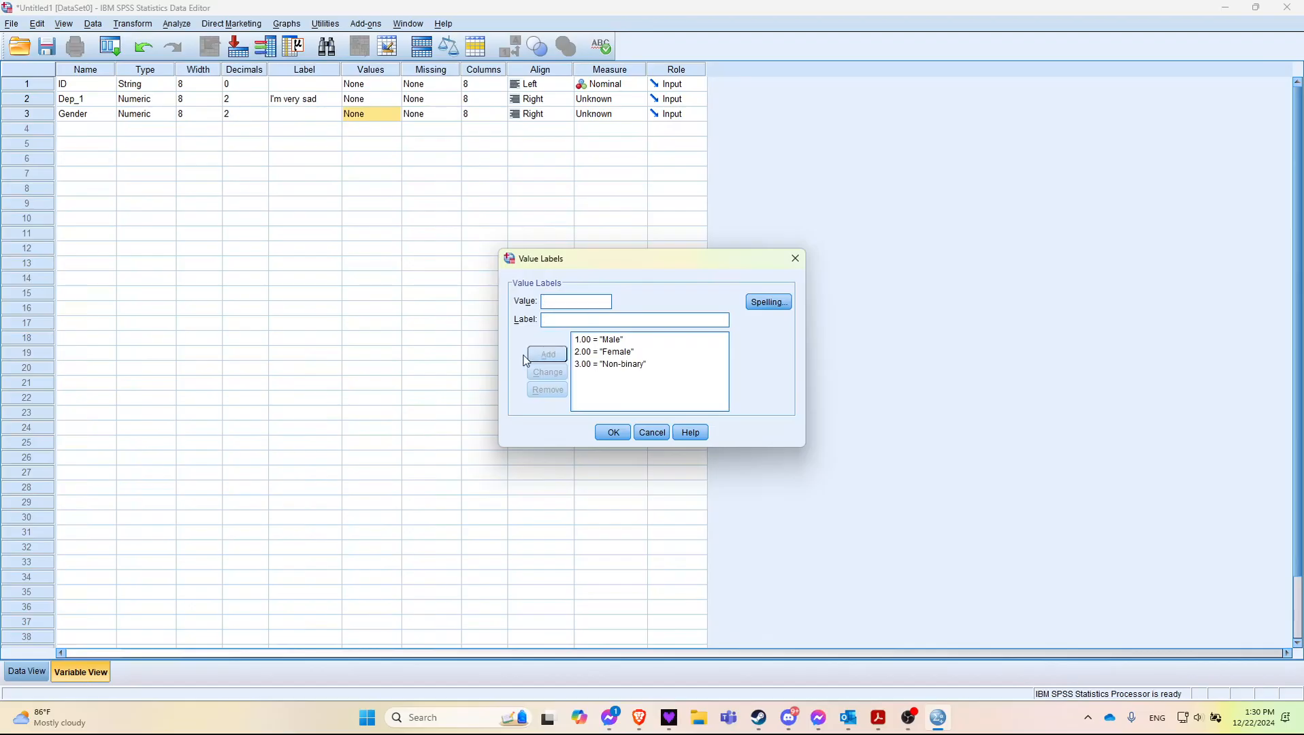
pyautogui.click(614, 433)
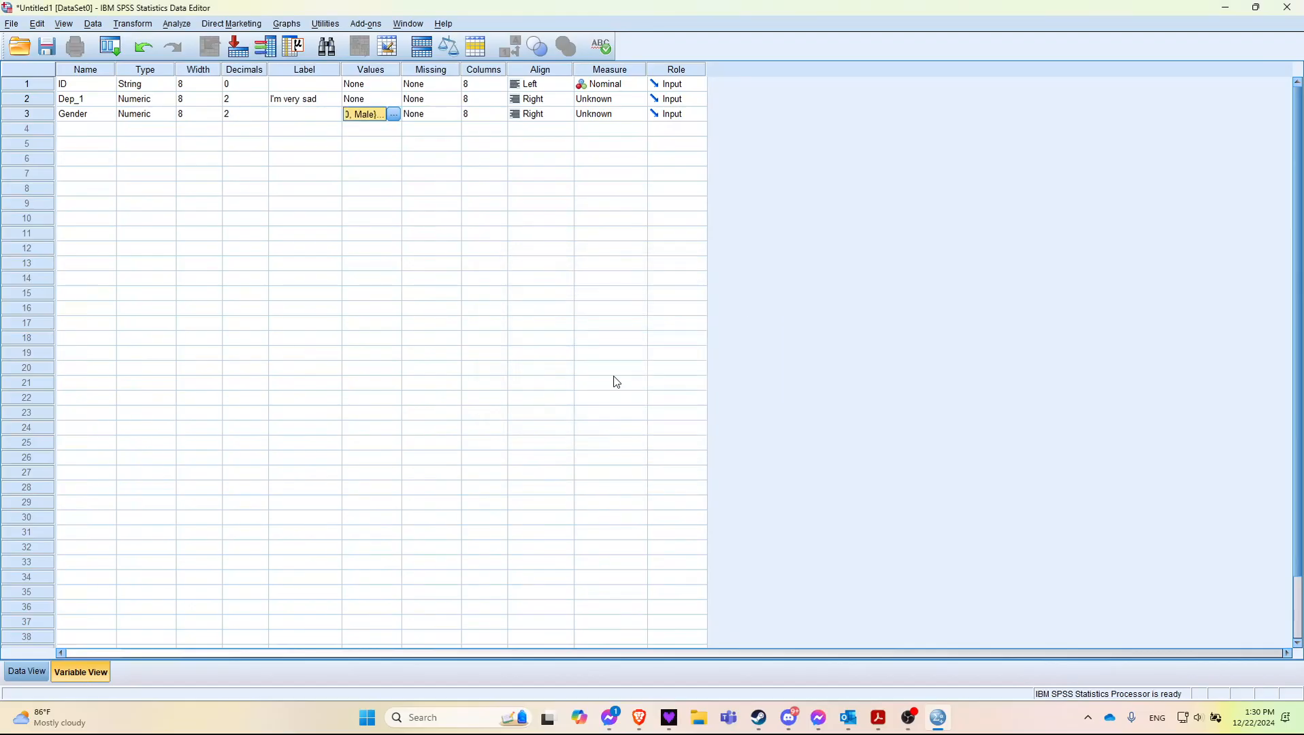
# Step: Enter 1 as the first case's Gender in Data View and display value labels instead of numeric codes
pyautogui.click(27, 672)
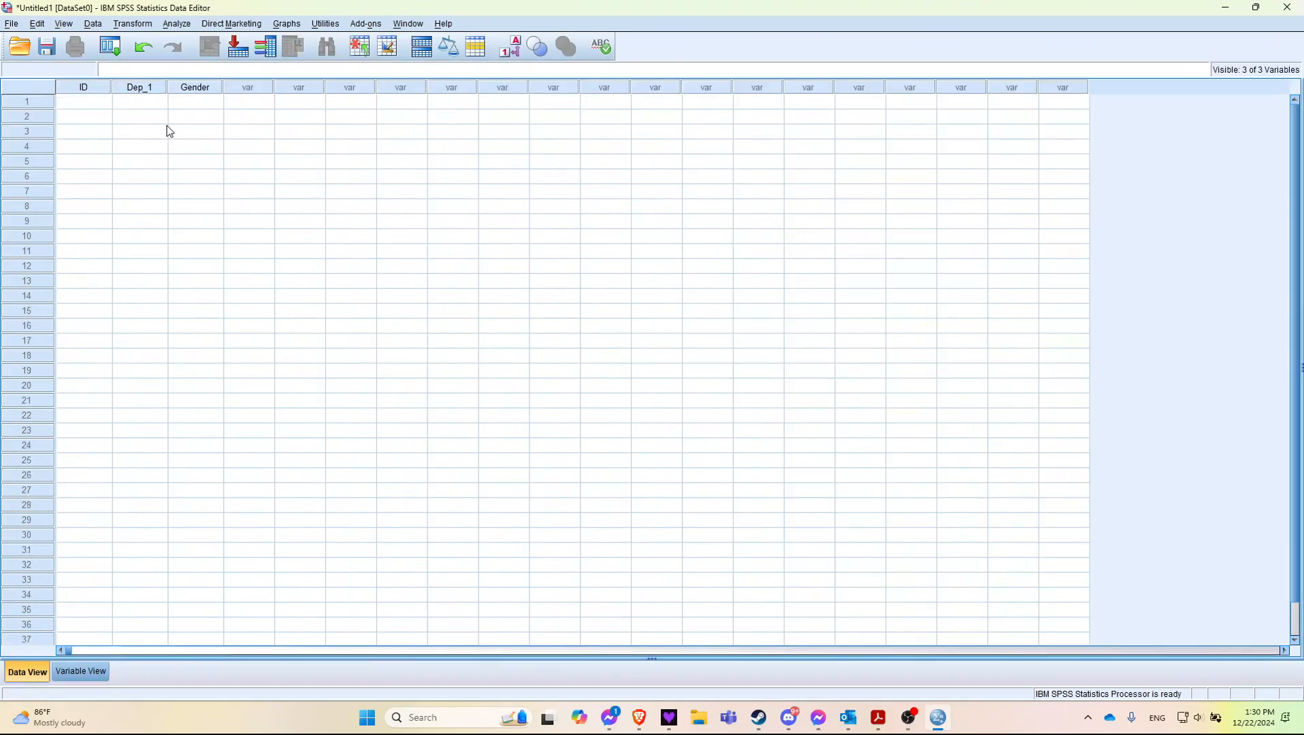
pyautogui.click(206, 105)
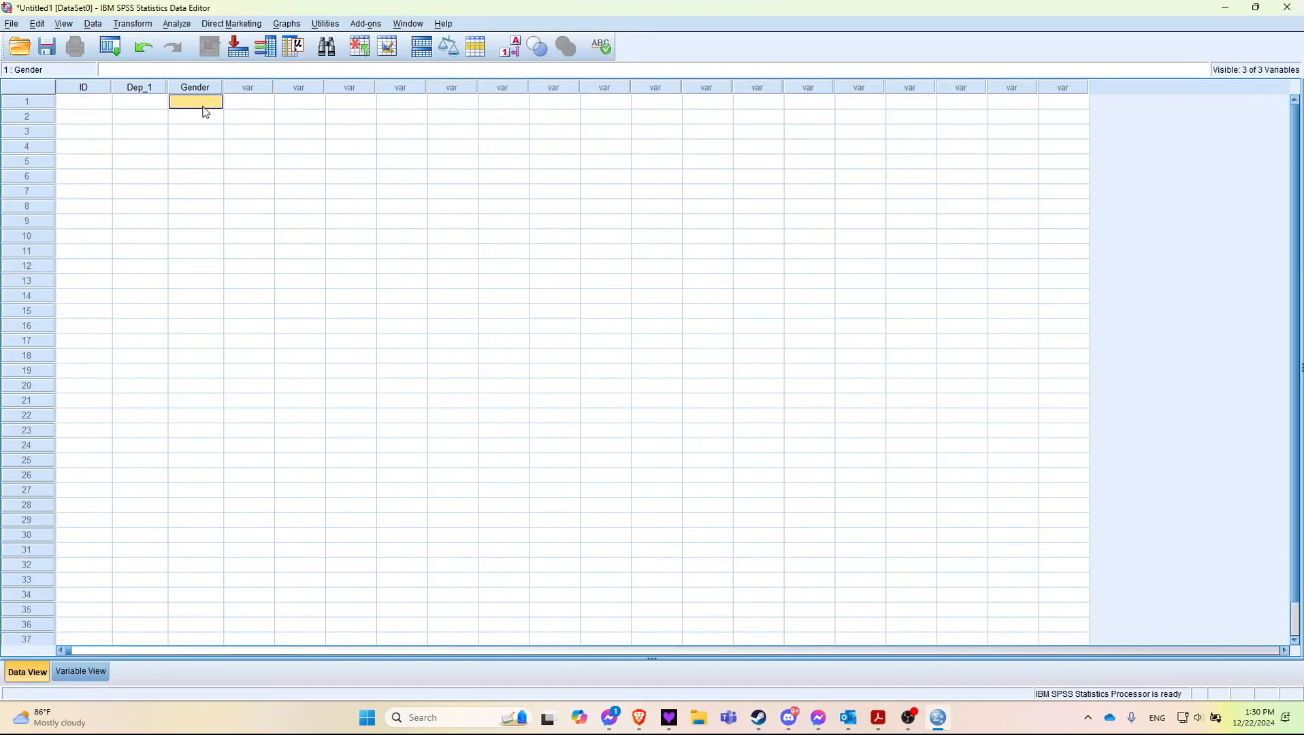
pyautogui.write('1')
pyautogui.press('Return')
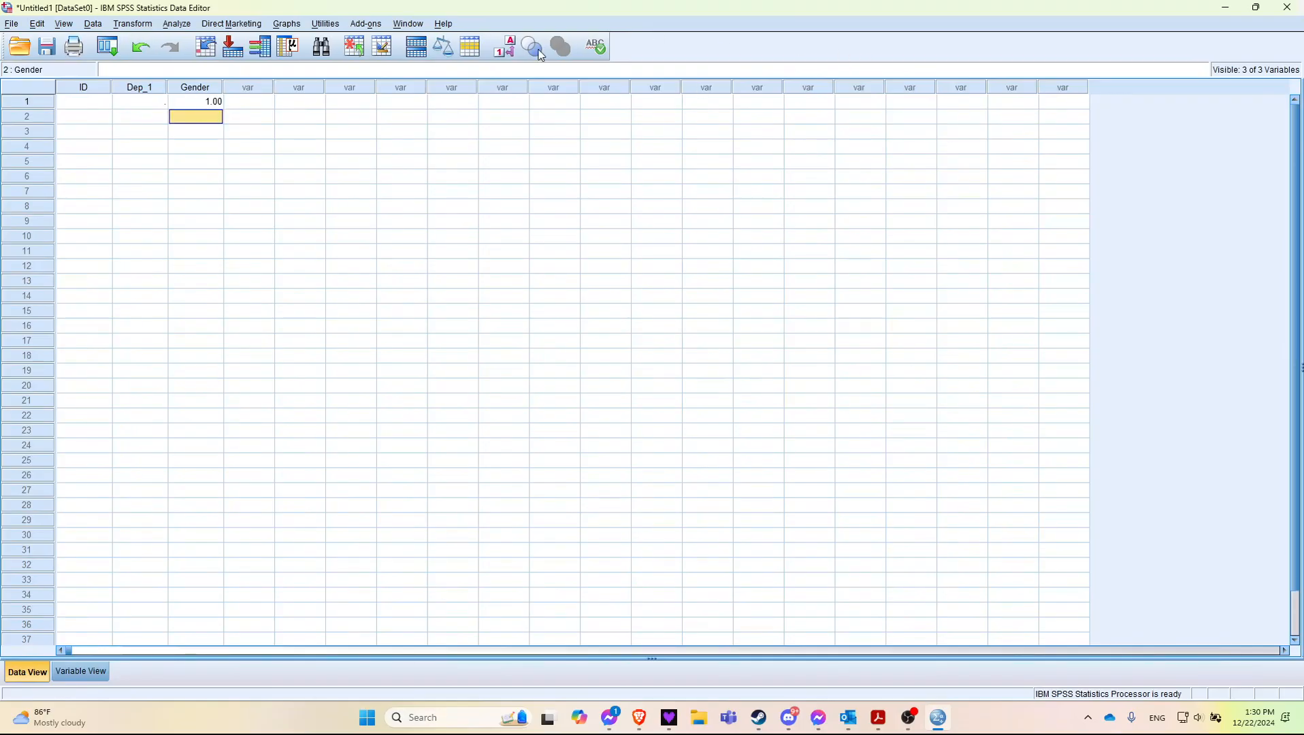
pyautogui.click(499, 46)
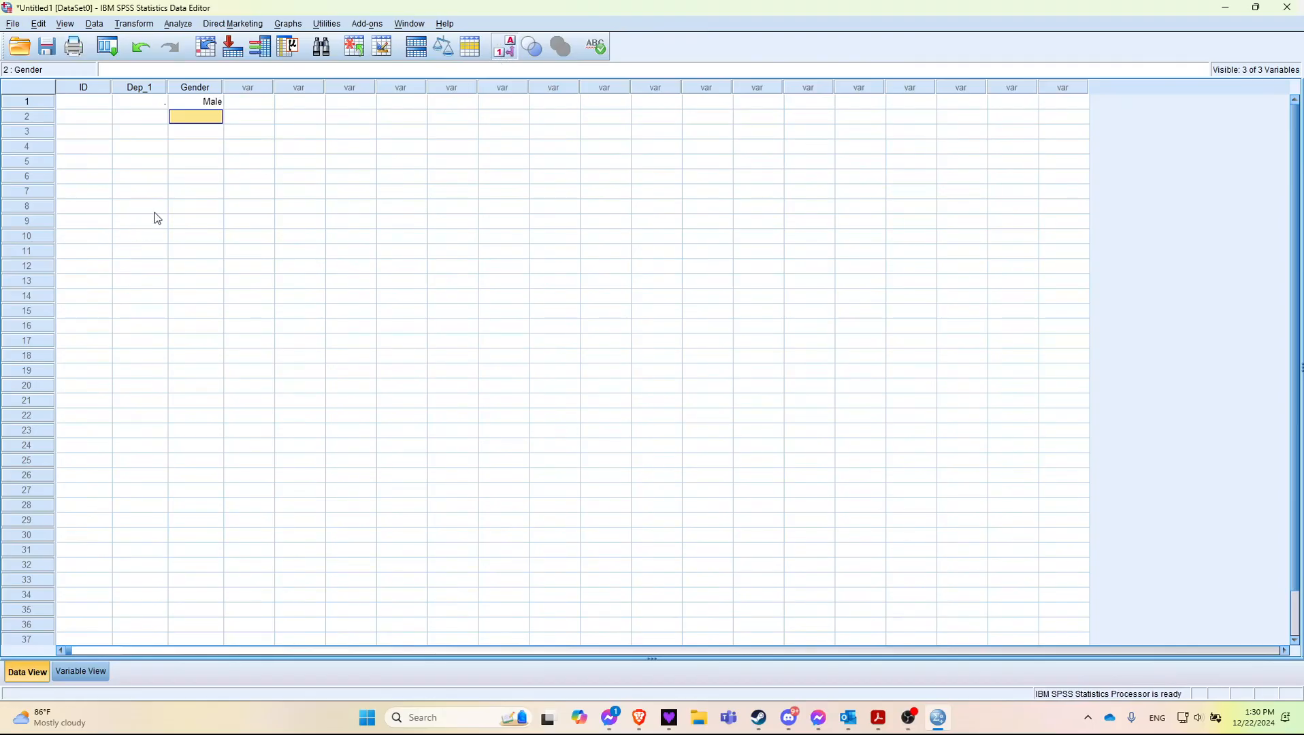
# Step: Enter 2 and 3 as the Gender values of the second and third cases
pyautogui.write('2')
pyautogui.press('Return')
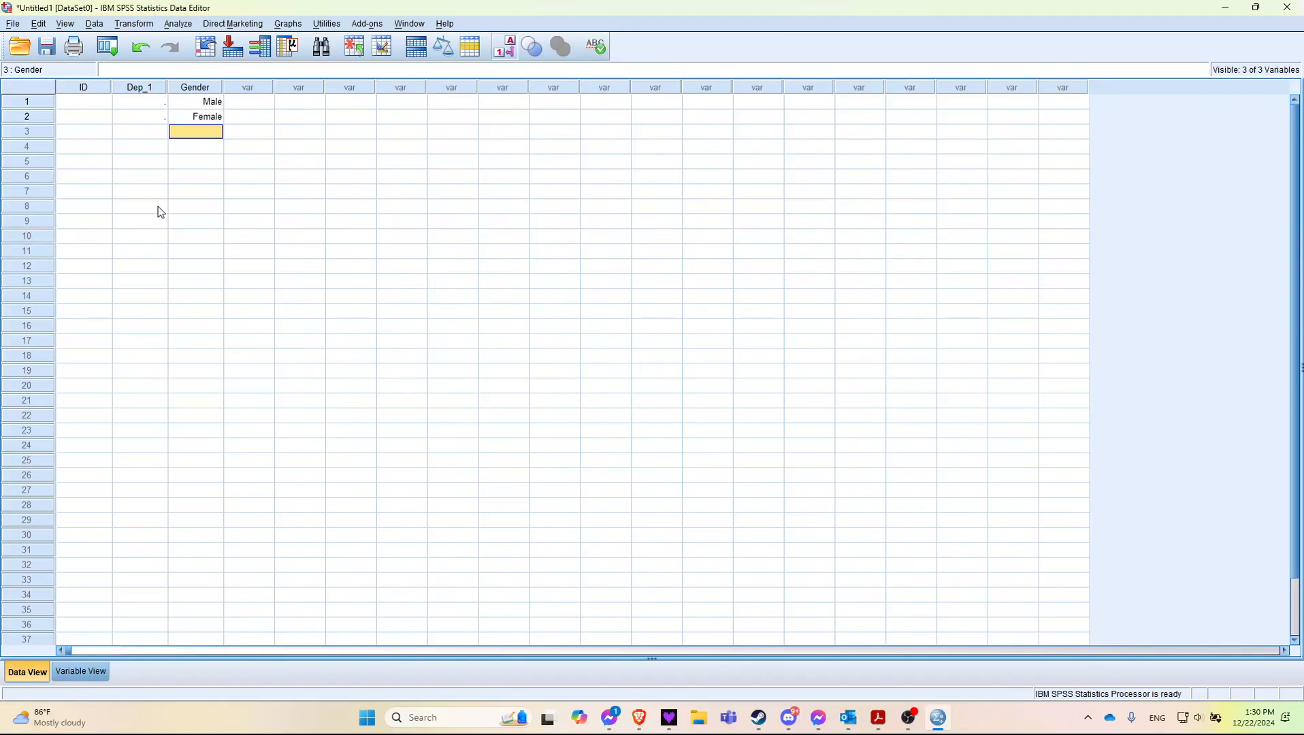
pyautogui.write('3')
pyautogui.press('Return')
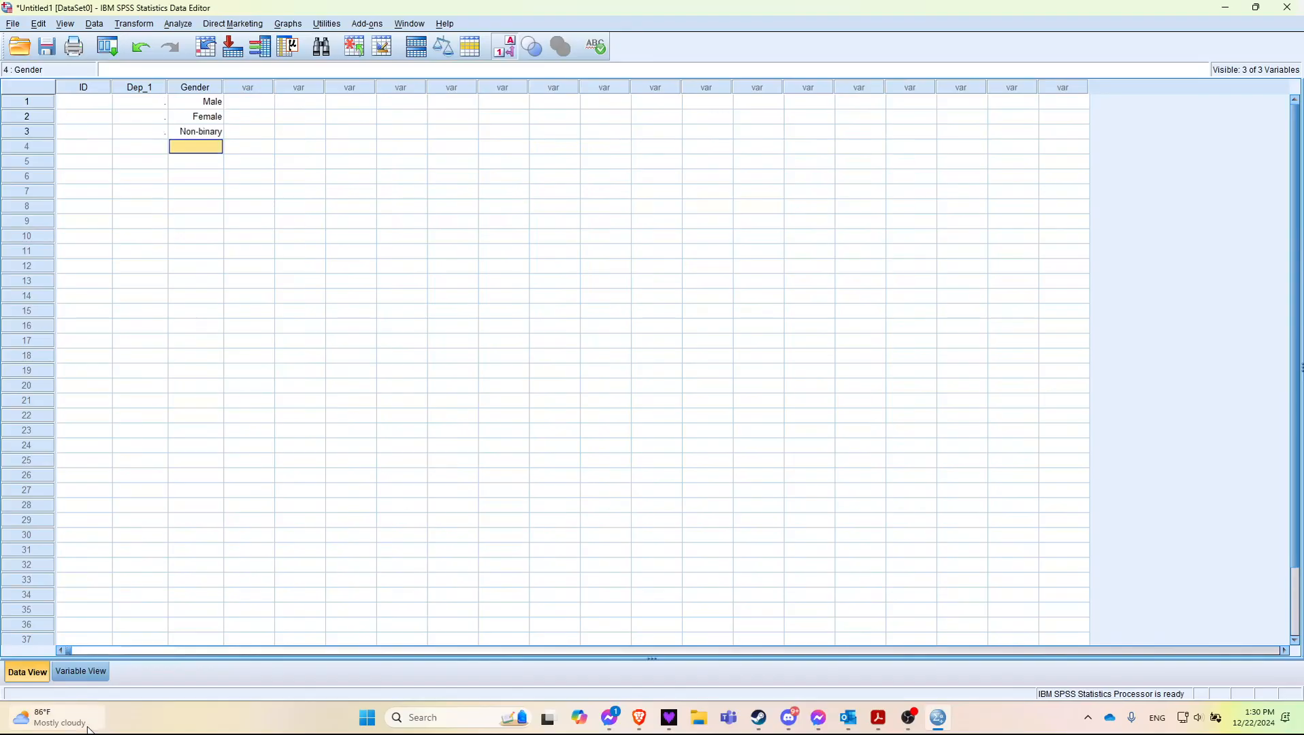
# Step: Review Gender's Missing, Columns, Align and Measure settings in Variable View, and the measurement level options for ID
pyautogui.click(74, 671)
pyautogui.click(431, 115)
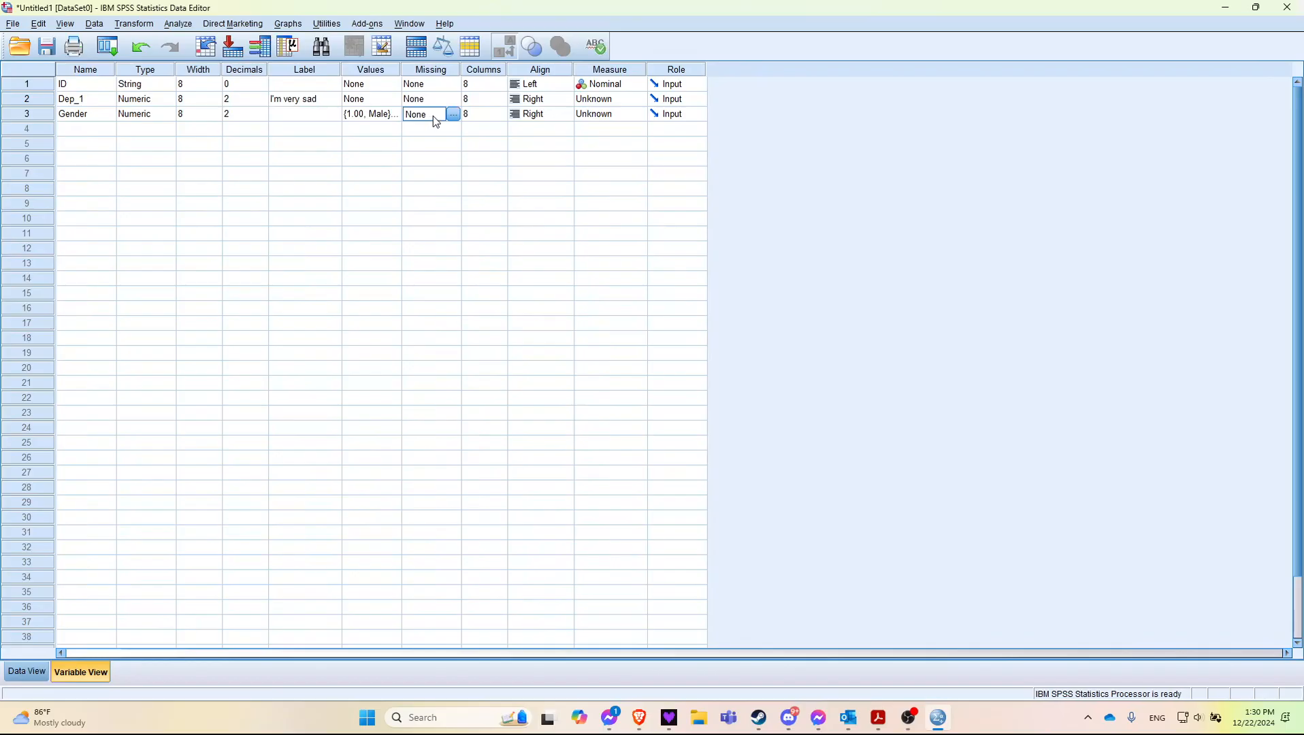
pyautogui.click(480, 121)
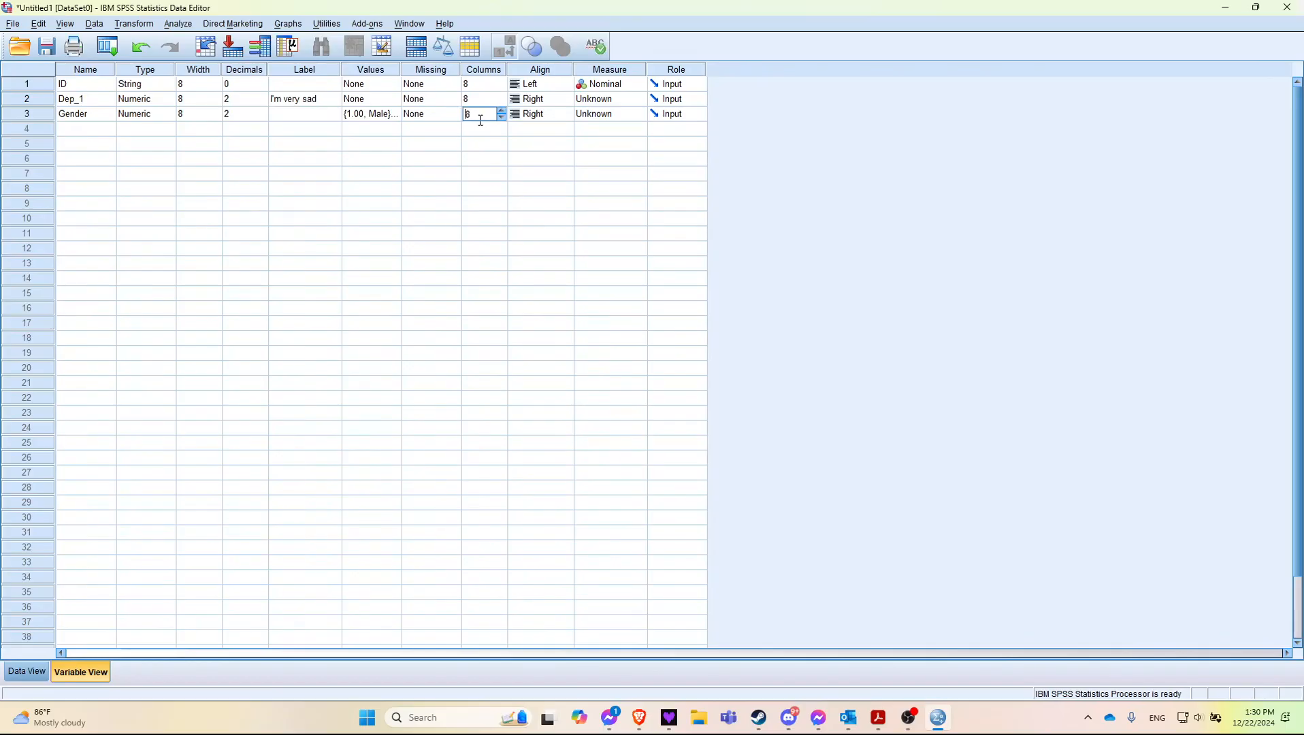
pyautogui.click(553, 120)
pyautogui.click(606, 123)
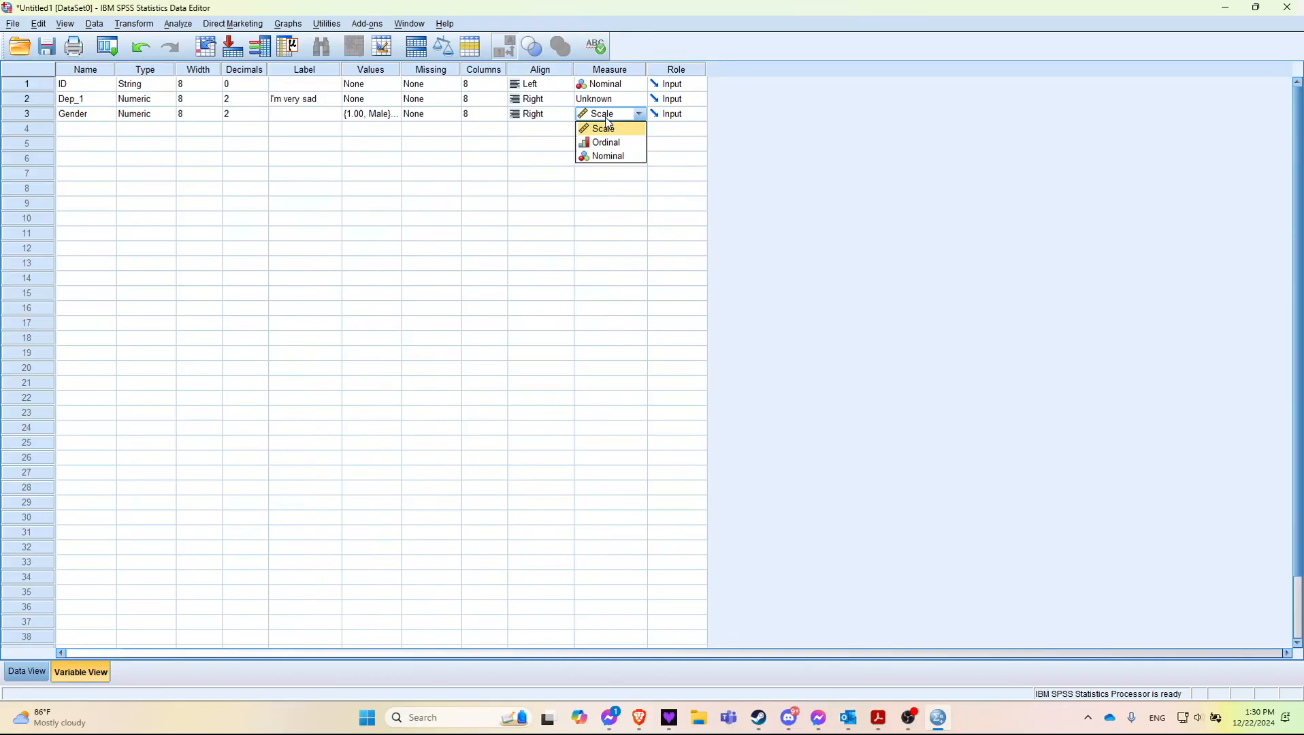
pyautogui.click(628, 88)
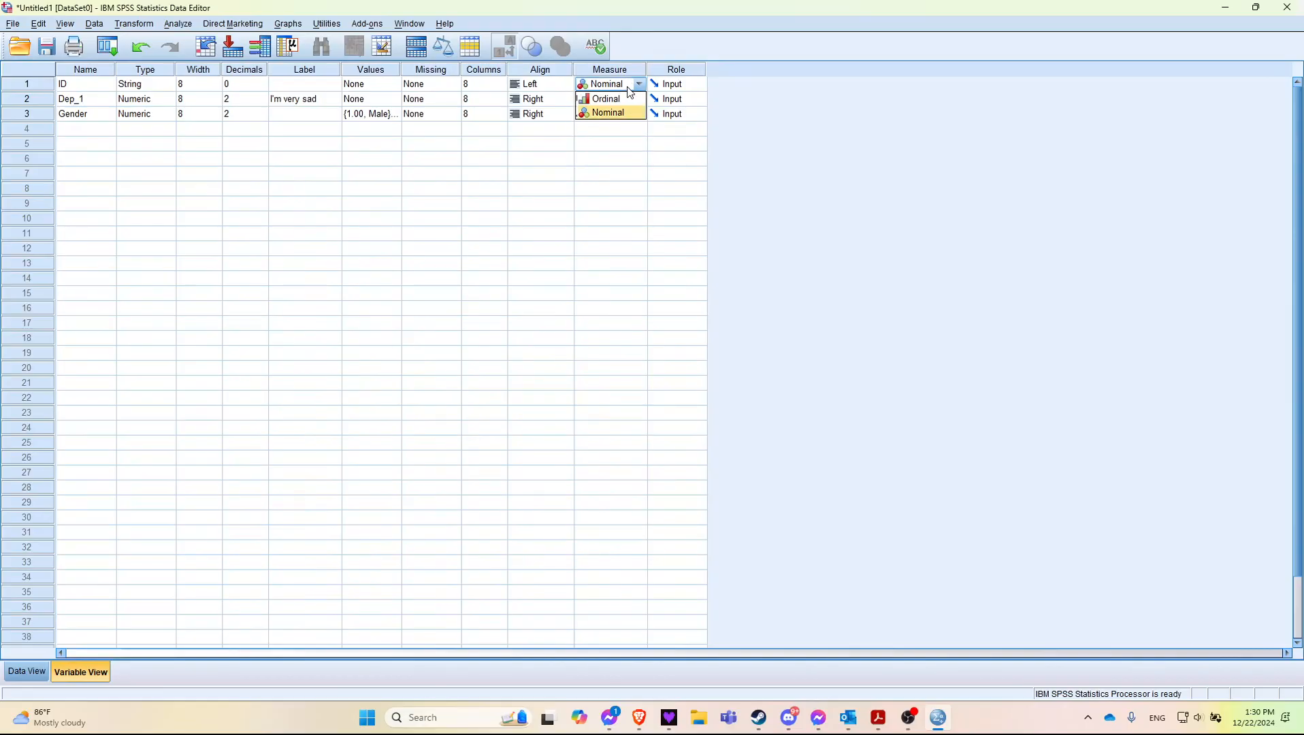
# Step: Set the measurement level to Nominal for ID, Scale for Dep_1 and Nominal for Gender
pyautogui.click(606, 113)
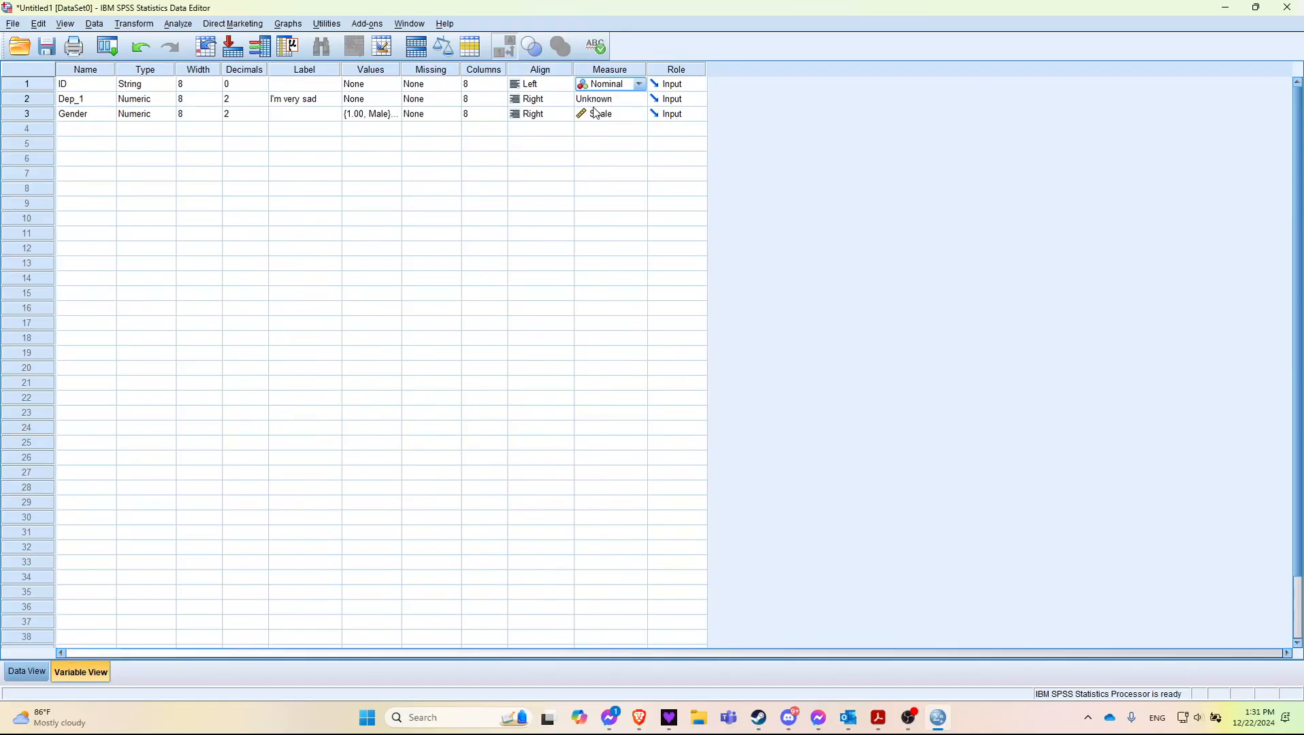
pyautogui.click(603, 103)
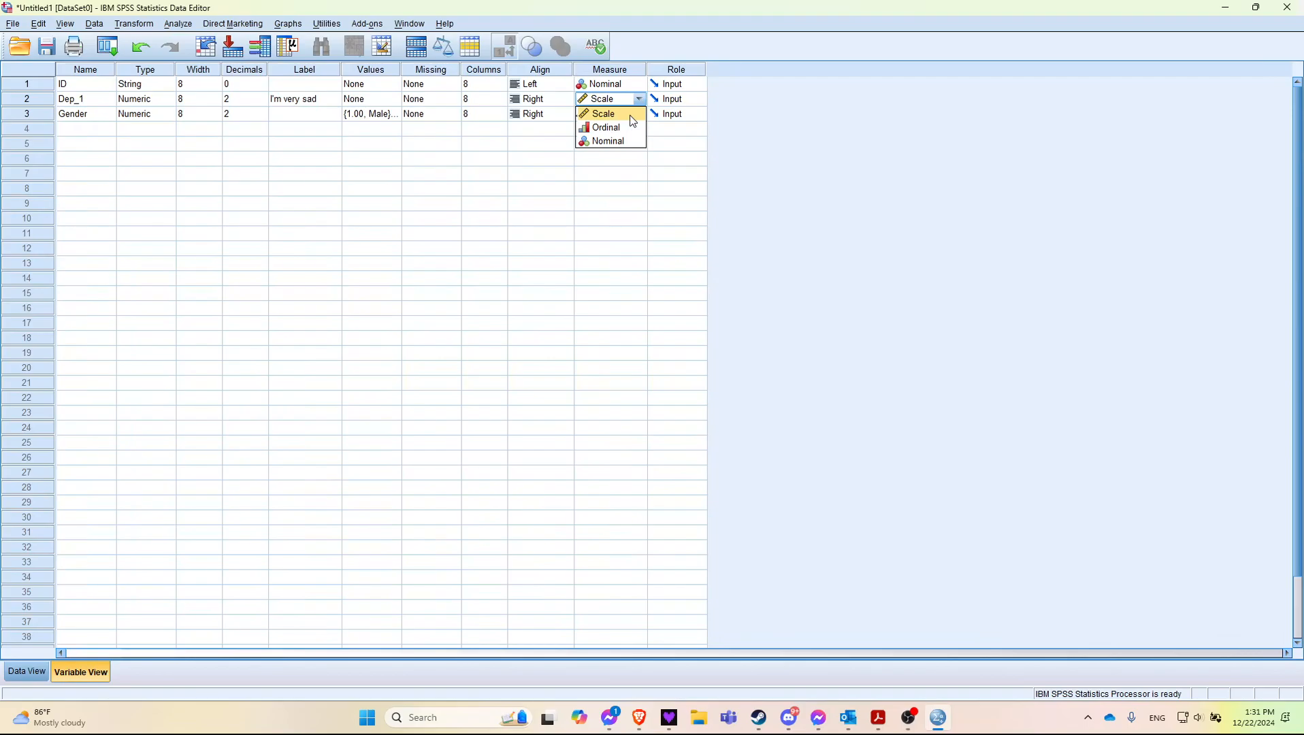
pyautogui.click(631, 118)
pyautogui.click(633, 119)
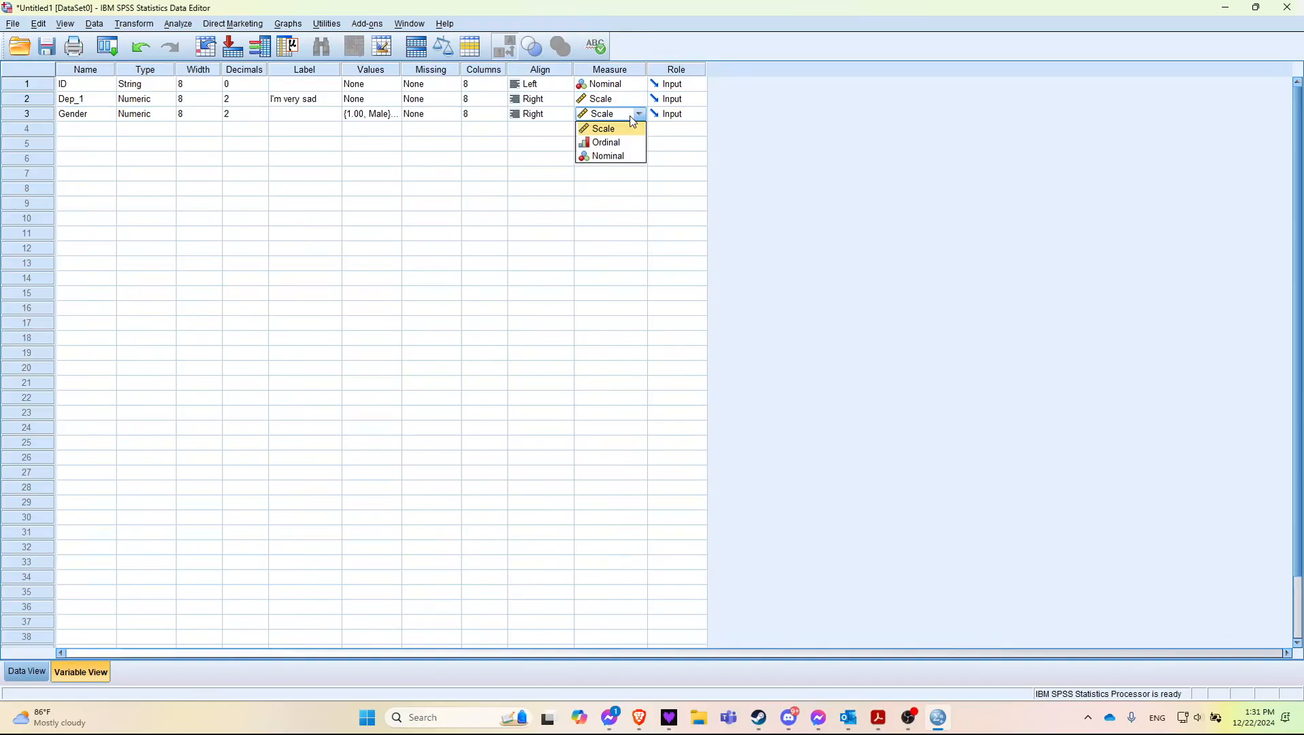
pyautogui.click(611, 156)
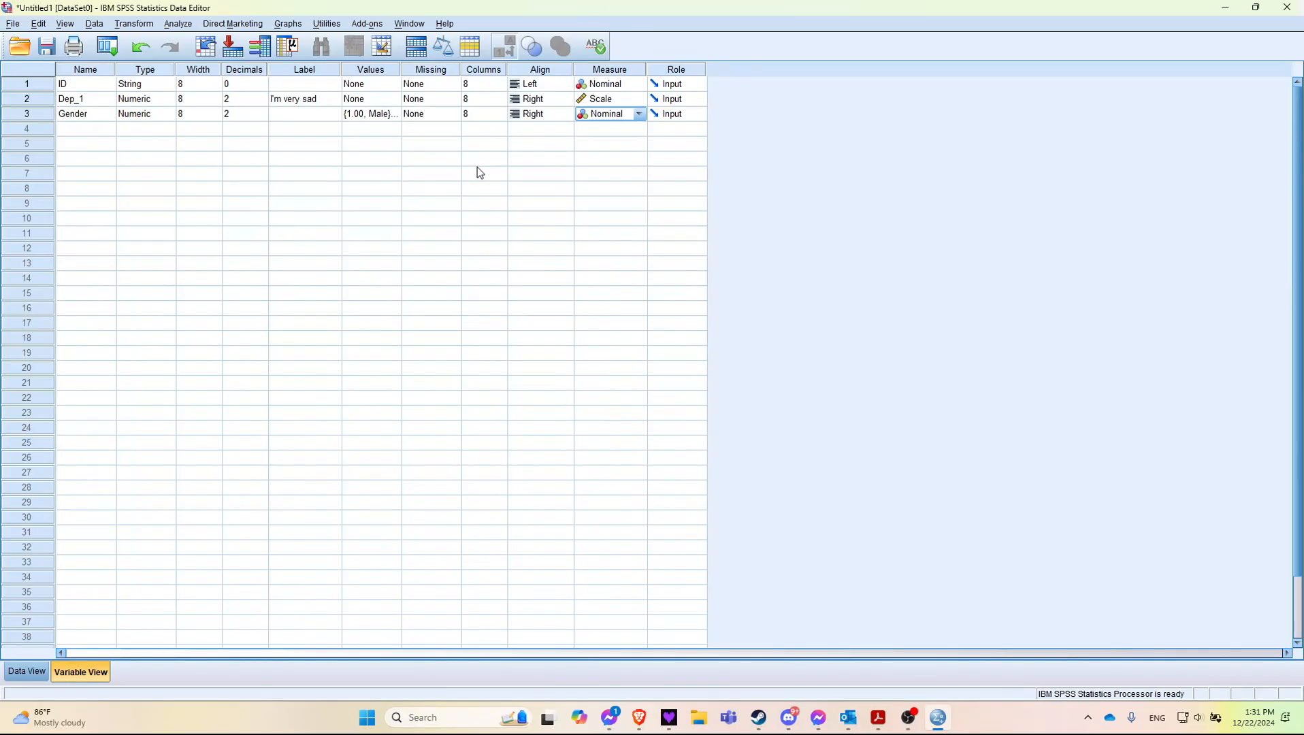
# Step: Enter a participant's first name as the ID value of each of the first three cases in Data View
pyautogui.click(27, 671)
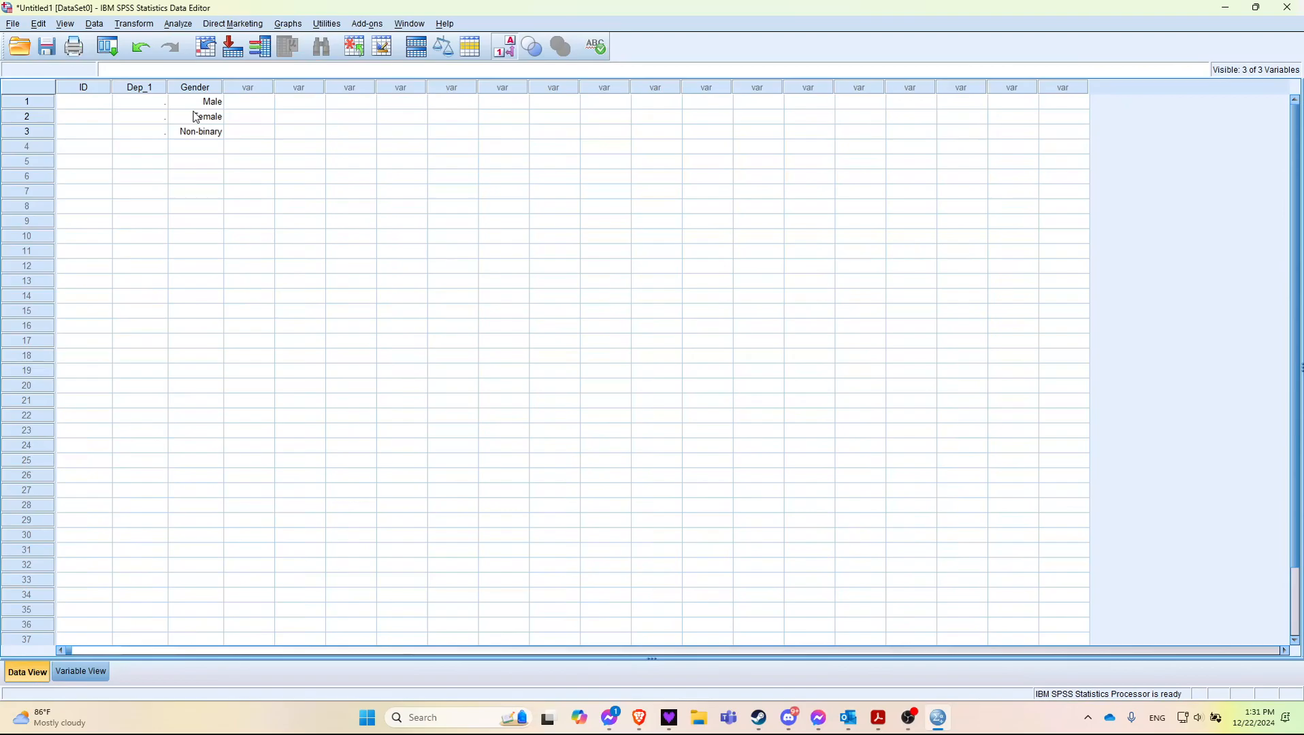
pyautogui.click(85, 104)
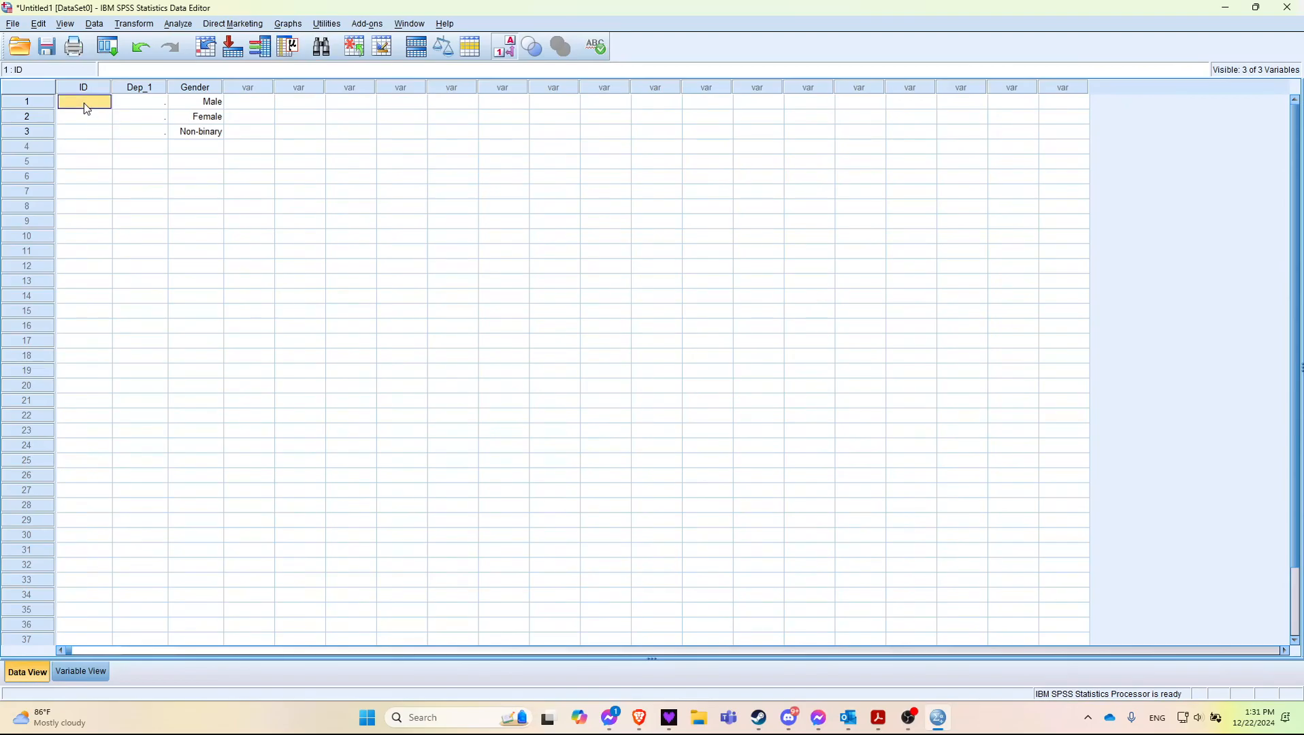
pyautogui.write('Johm')
pyautogui.press('BackSpace')
pyautogui.write('n')
pyautogui.press('Return')
pyautogui.write('Luke')
pyautogui.press('Return')
# Step: Try to enter the text "Sad" as the first case's value for the numeric variable Dep_1
pyautogui.press('Right')
pyautogui.press('Up')
pyautogui.press('Up')
pyautogui.press('Up')
pyautogui.press('Down')
pyautogui.press('Up')
pyautogui.press('Left')
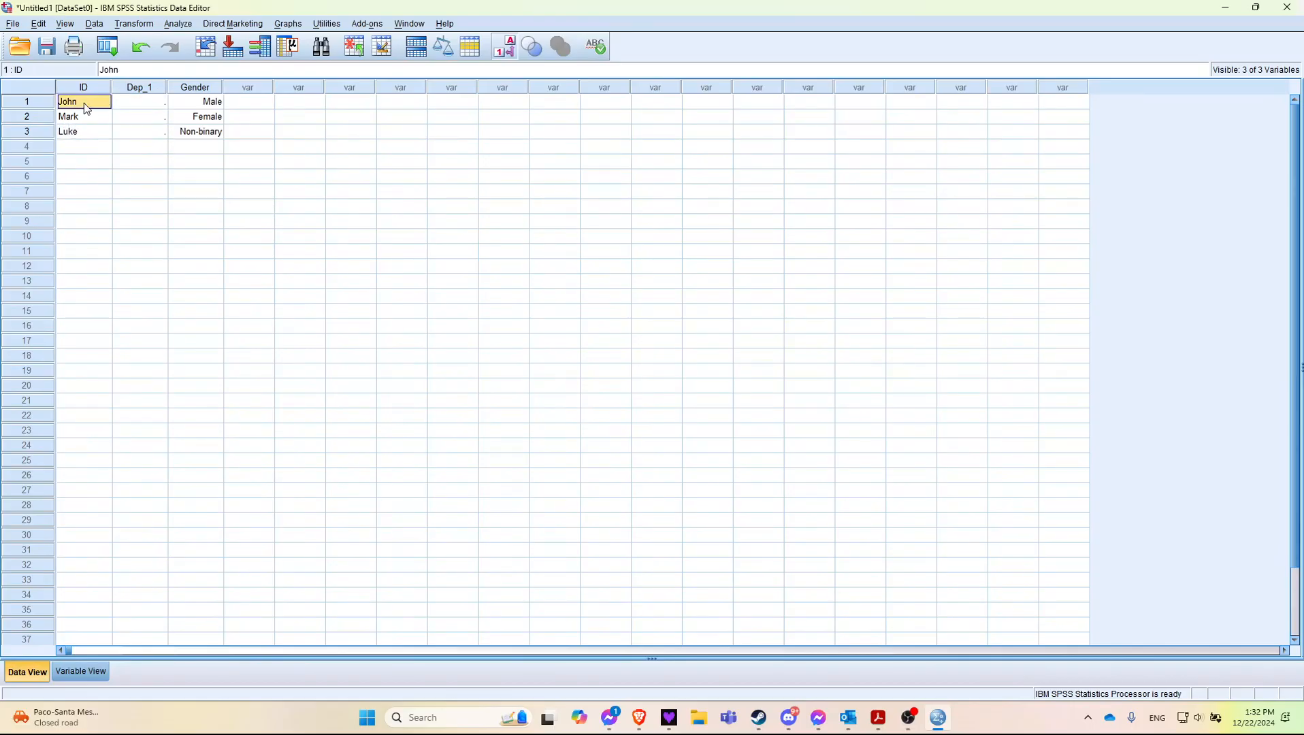
pyautogui.press('Right')
pyautogui.press('Left')
pyautogui.press('Right')
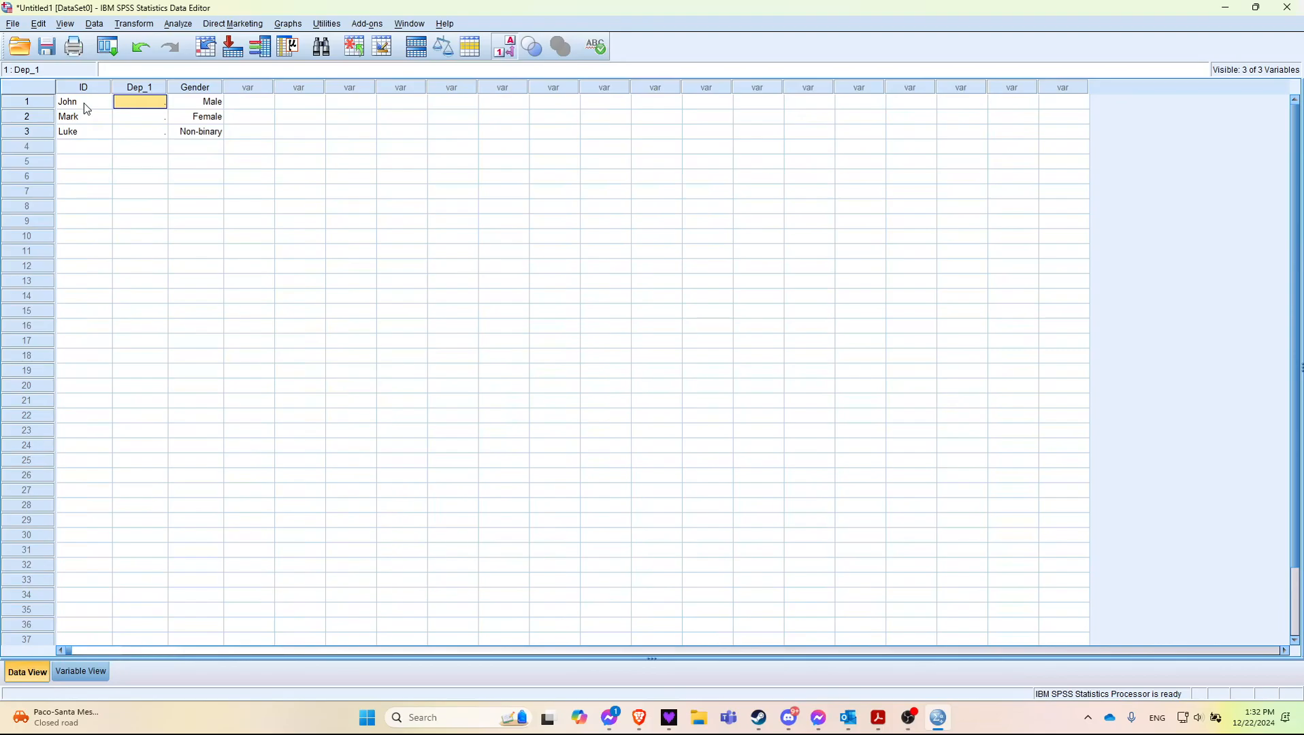
pyautogui.write('Sad')
pyautogui.press('Return')
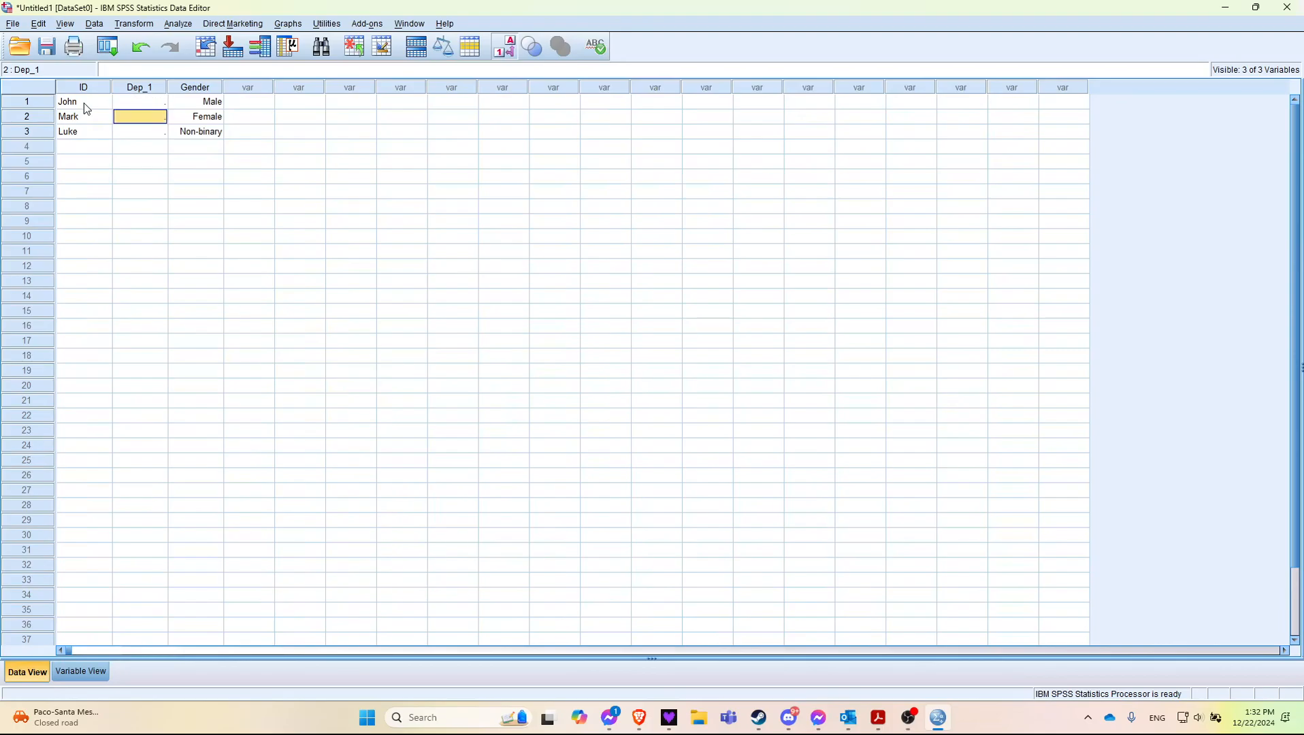
# Step: Enter 1, 3 and 4 as the Dep_1 values of the first, second and third cases
pyautogui.press('Up')
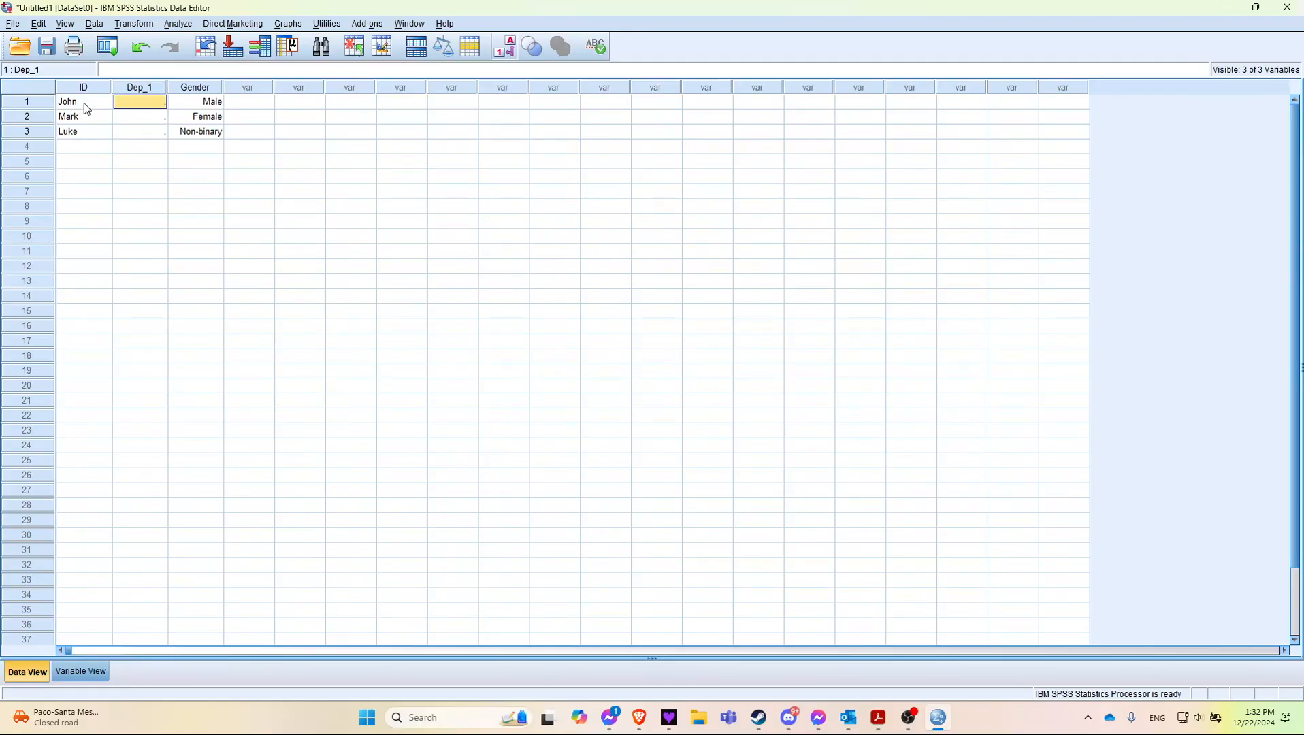
pyautogui.write('1')
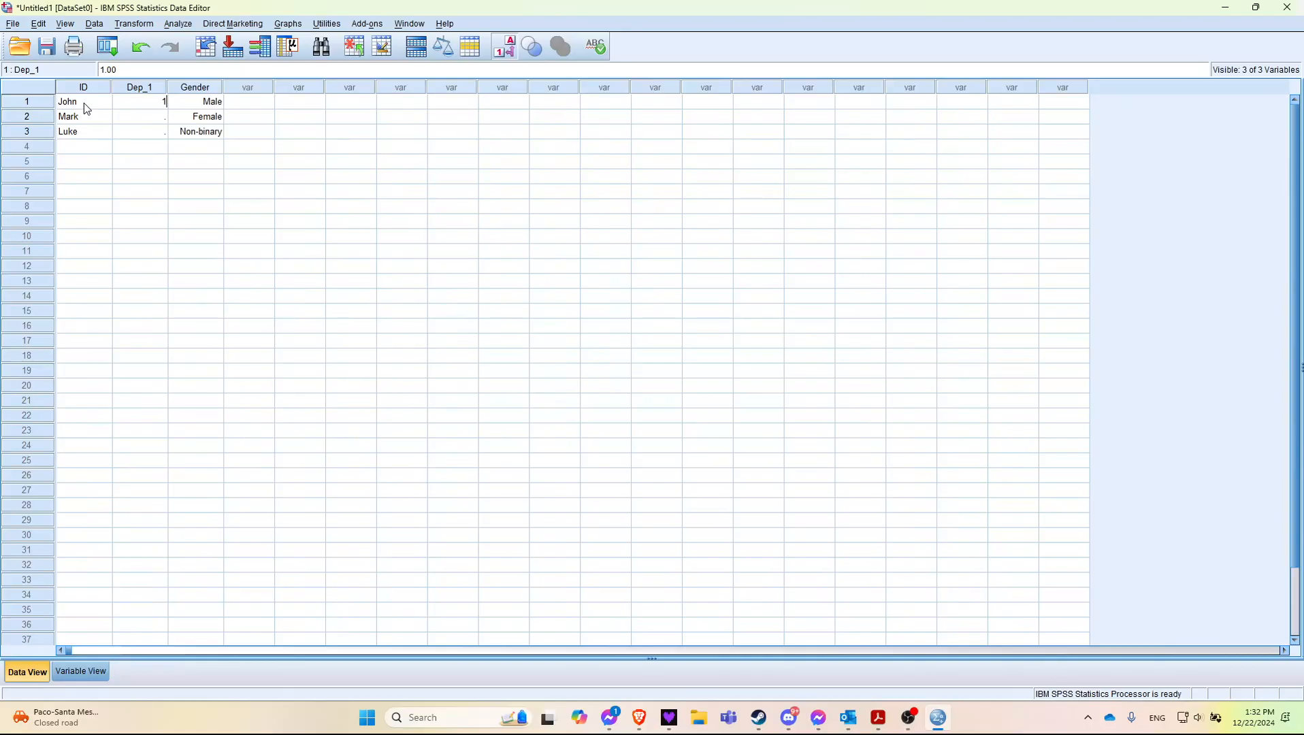
pyautogui.press('Return')
pyautogui.write('3')
pyautogui.press('Return')
pyautogui.write('4')
pyautogui.press('Return')
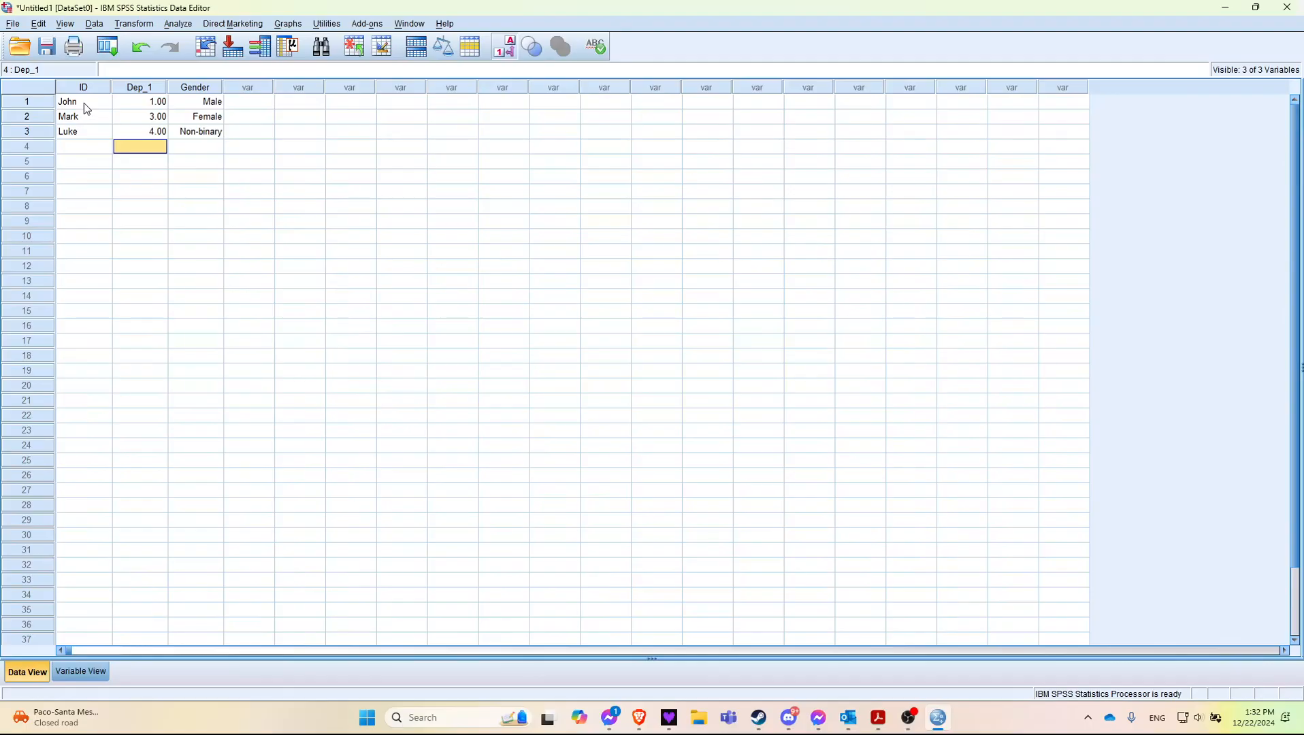
# Step: Inspect the numeric codes behind the Gender labels of the second and third cases
pyautogui.click(201, 122)
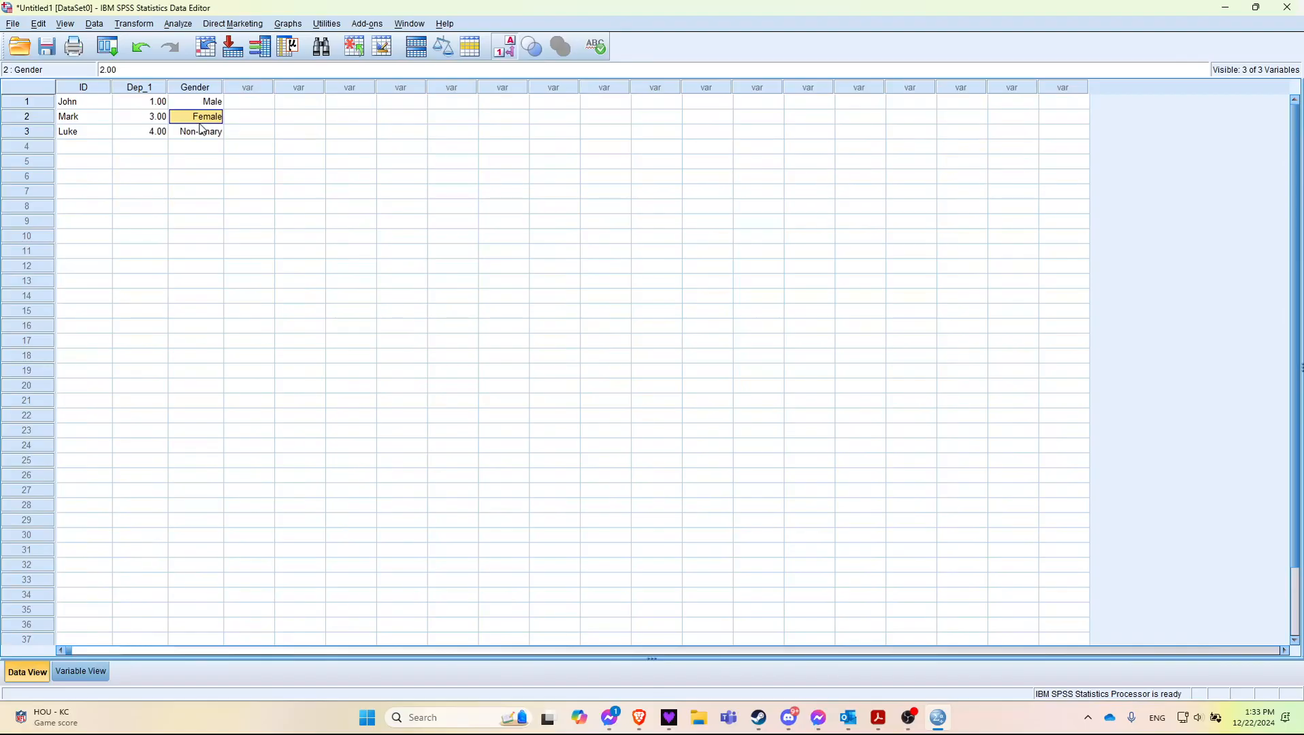
pyautogui.click(201, 130)
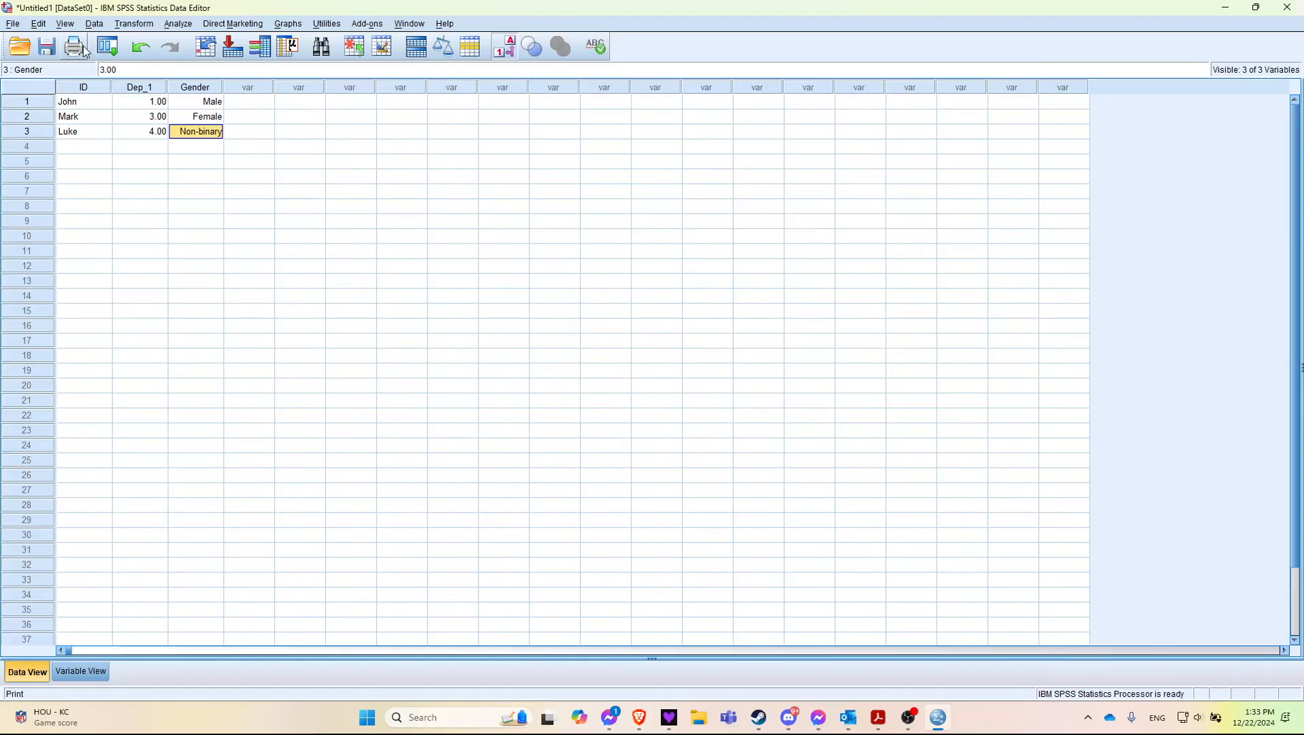
# Step: Review the available data transformation and statistical analysis procedures, including General Linear Model, Descriptive Statistics and Tables
pyautogui.click(124, 22)
pyautogui.moveTo(191, 21)
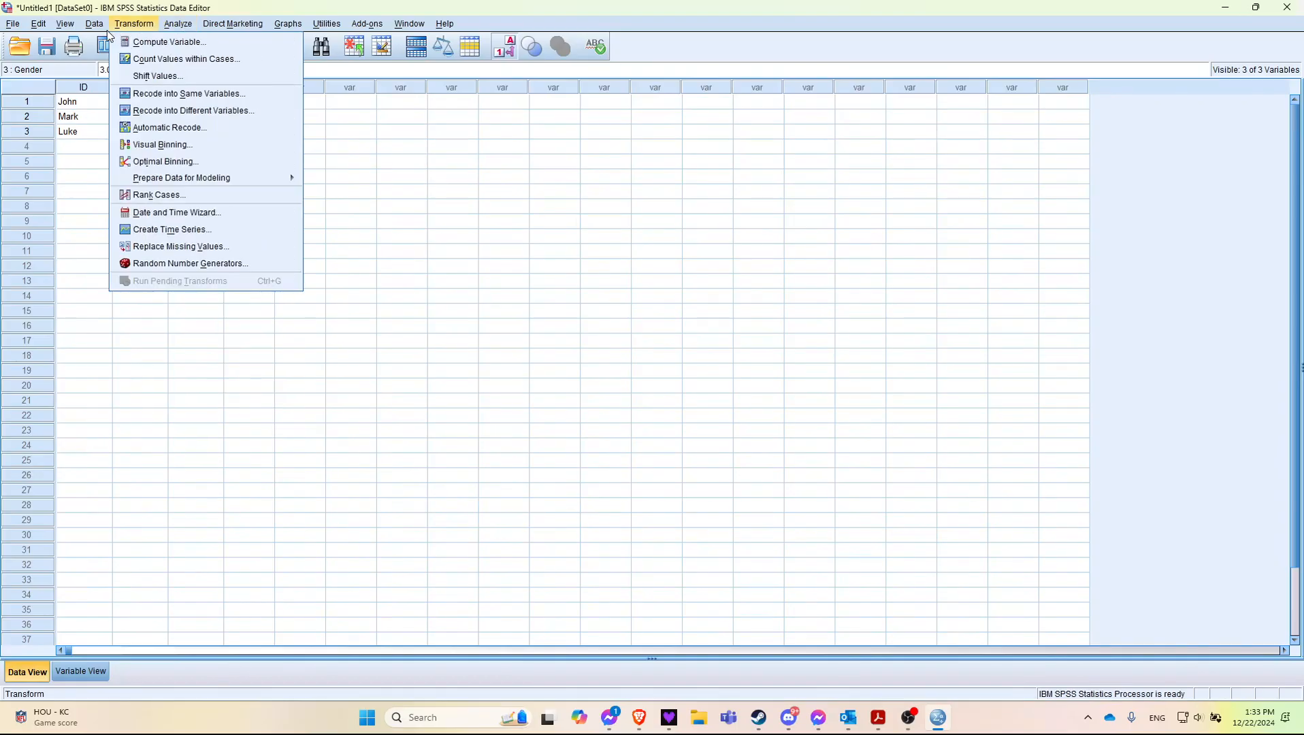
pyautogui.moveTo(99, 28)
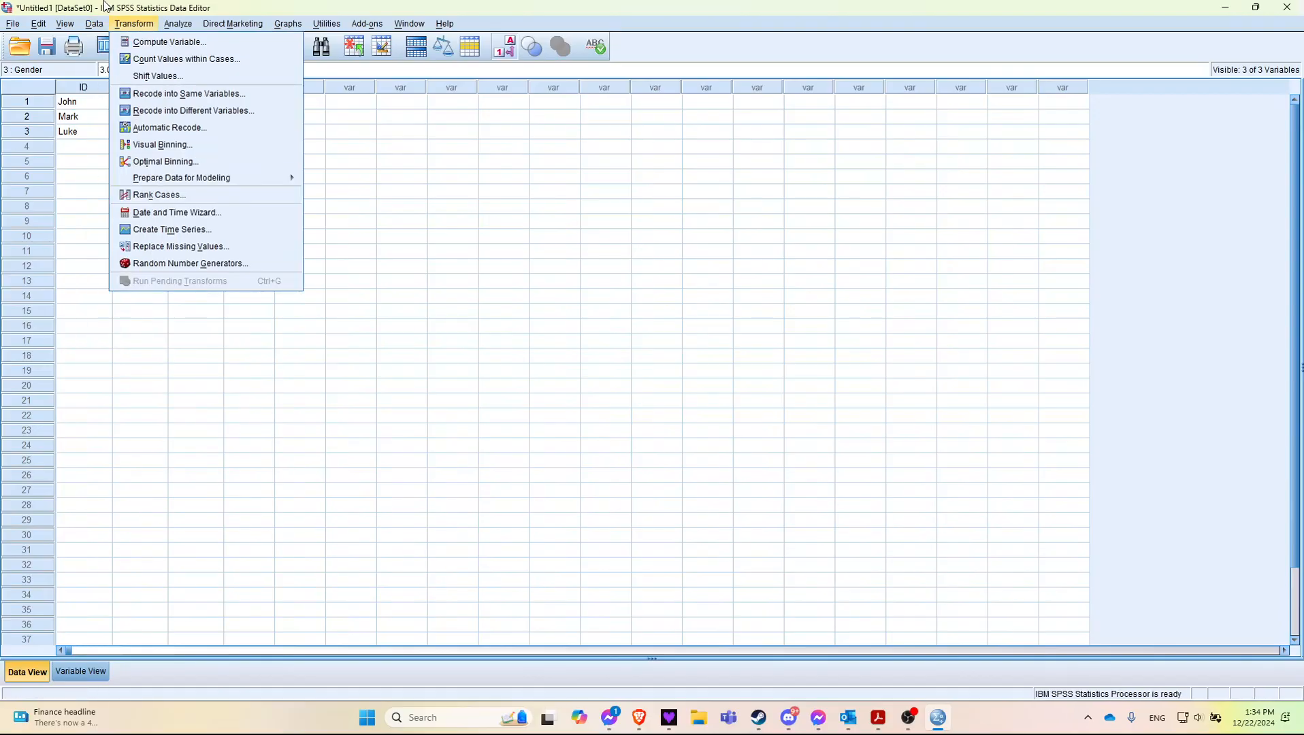
pyautogui.moveTo(145, 32)
pyautogui.moveTo(170, 27)
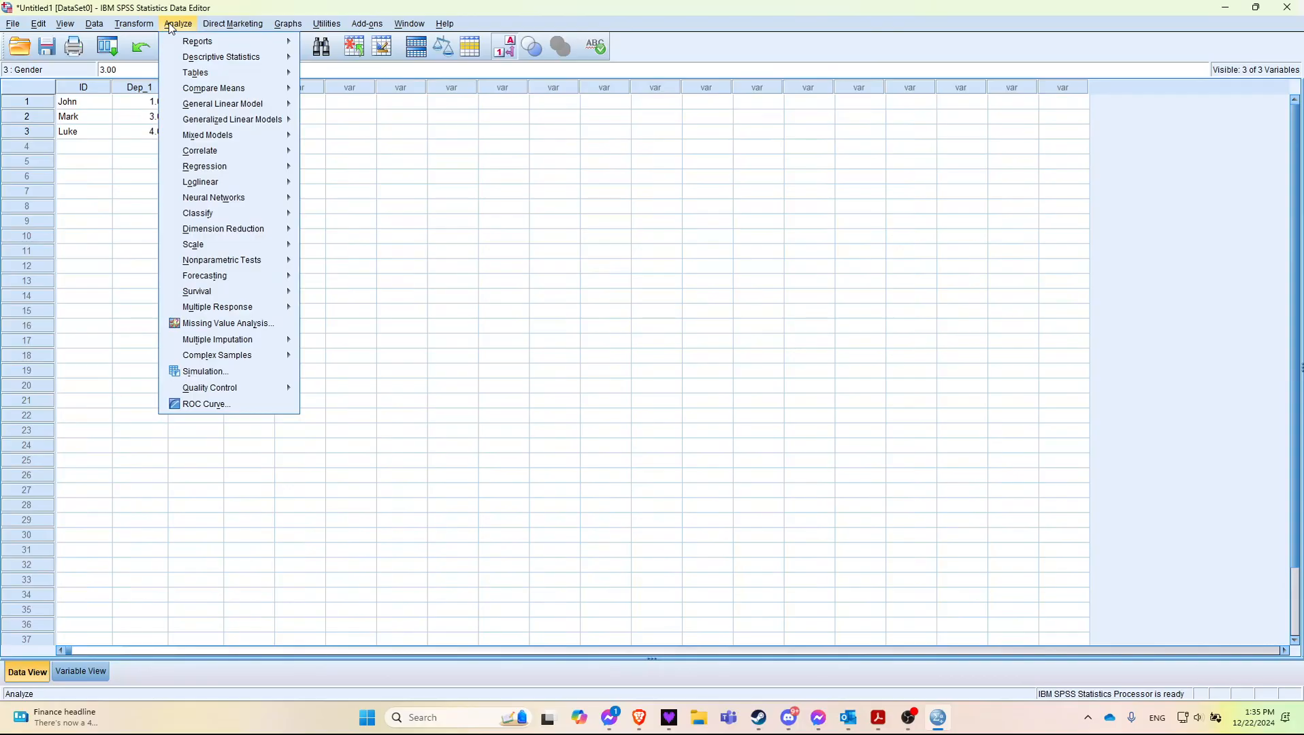
pyautogui.moveTo(213, 95)
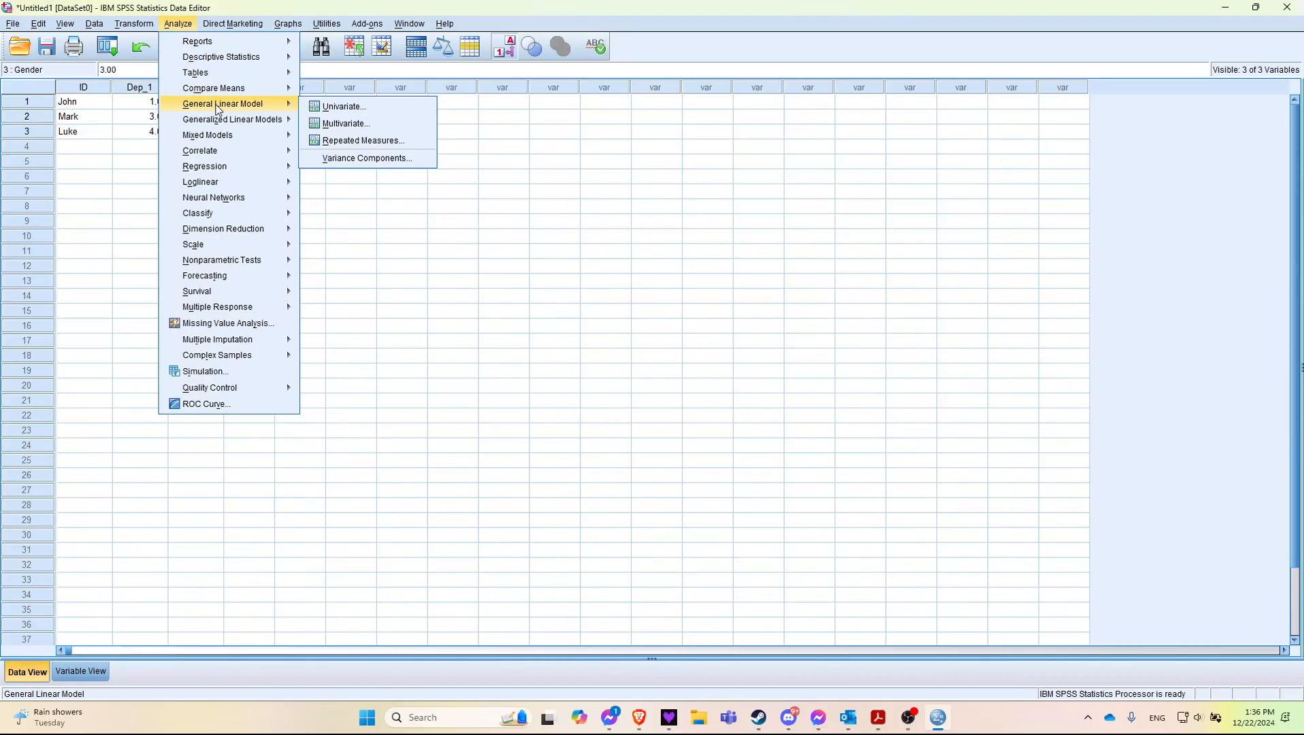
pyautogui.moveTo(209, 141)
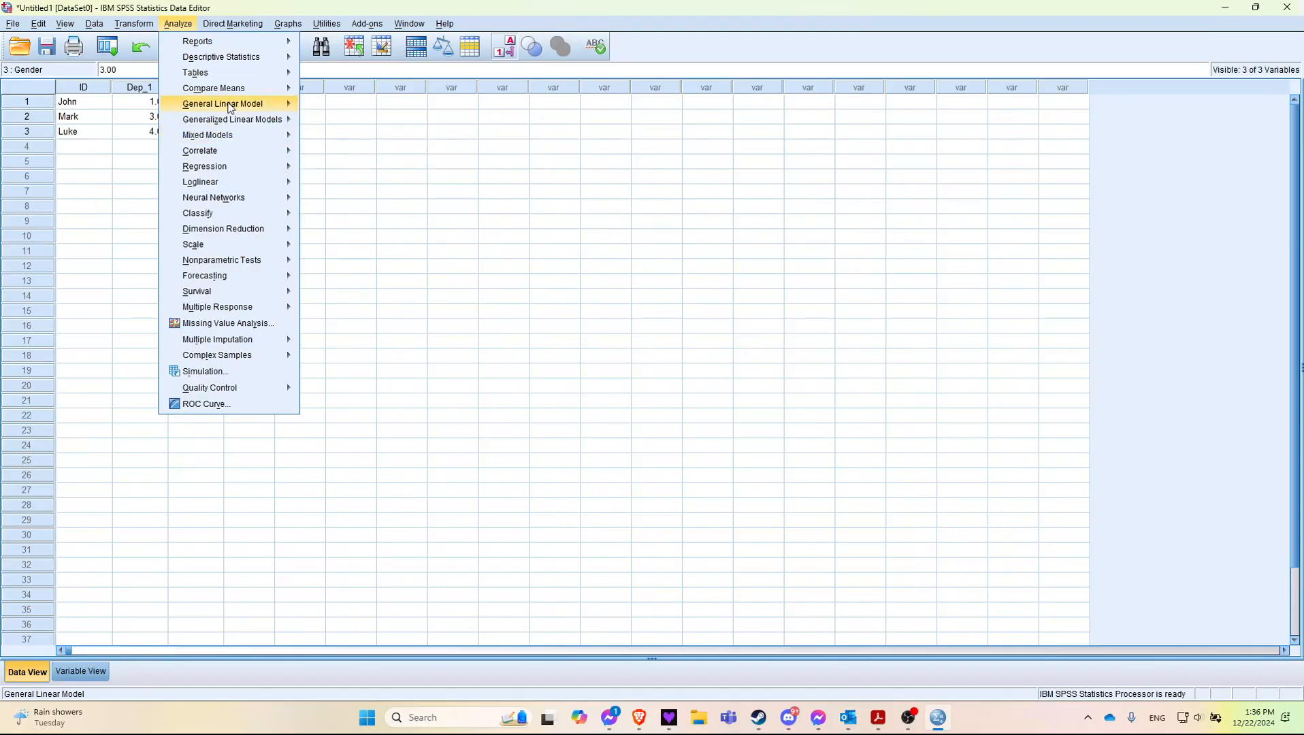
pyautogui.moveTo(233, 66)
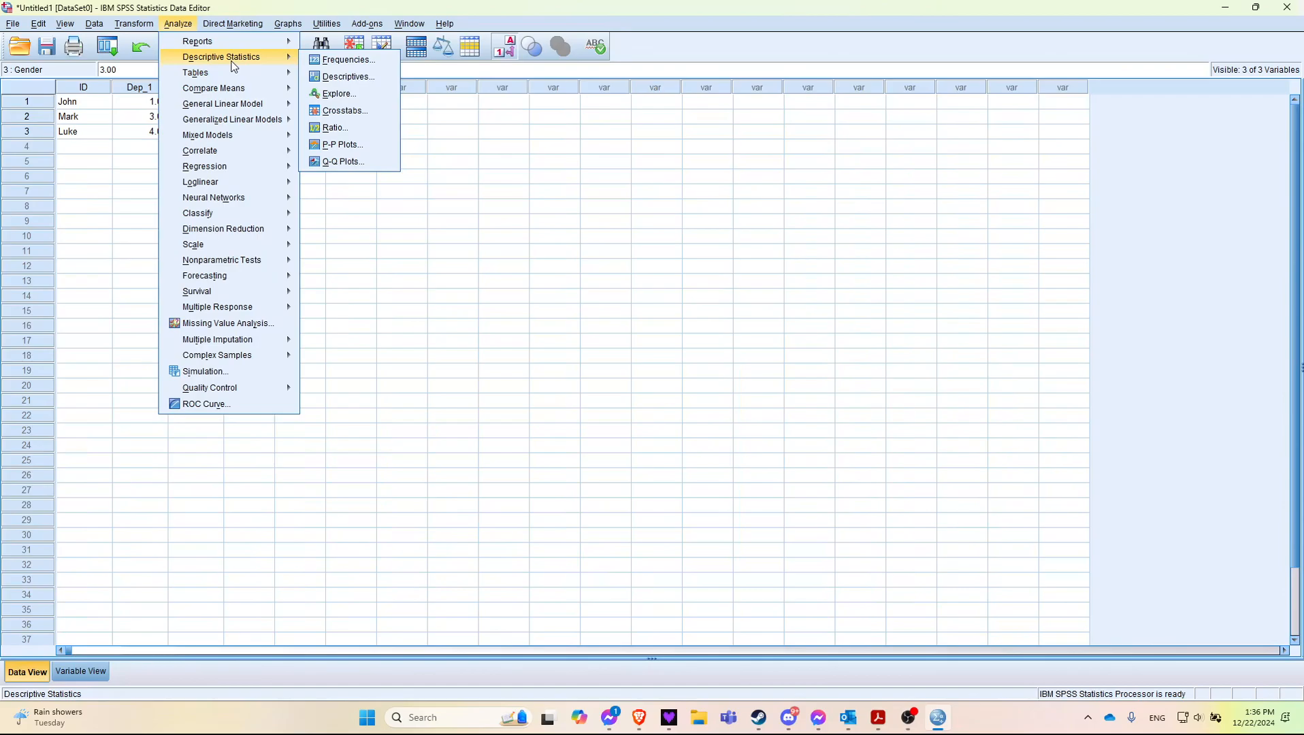
pyautogui.moveTo(238, 159)
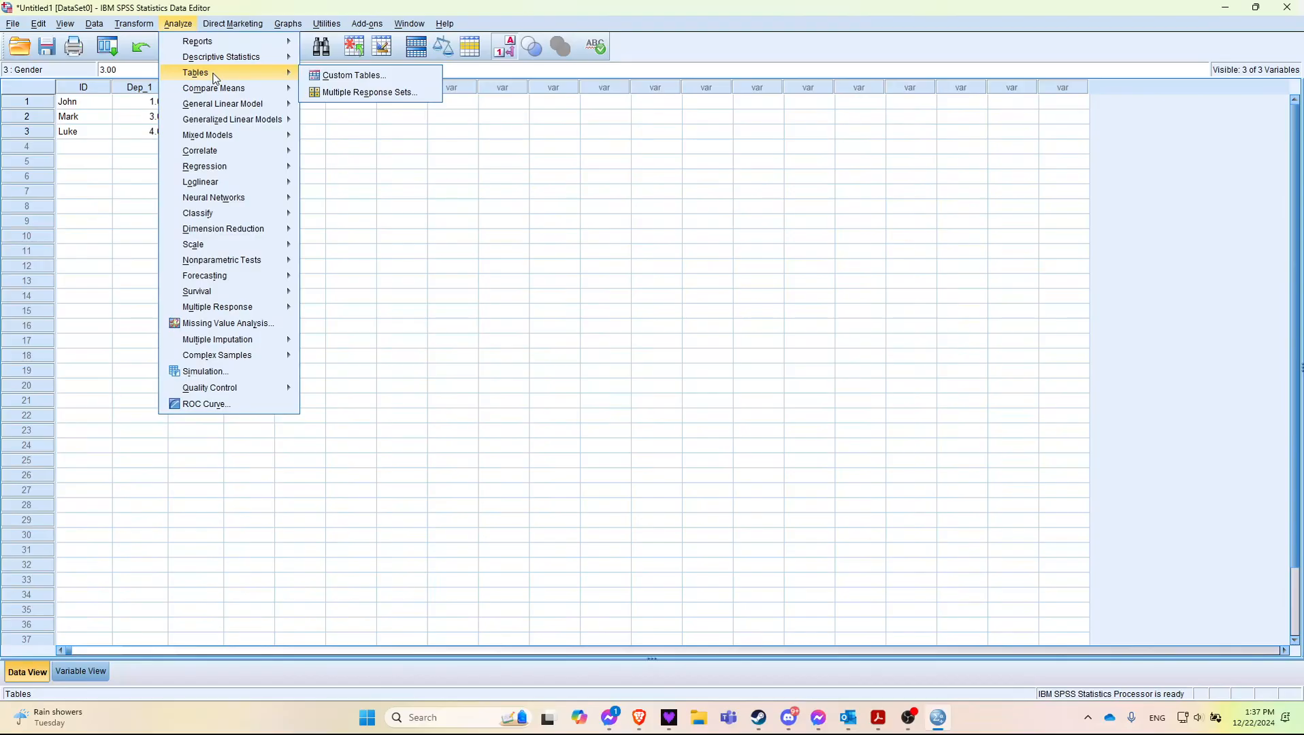
pyautogui.click(501, 272)
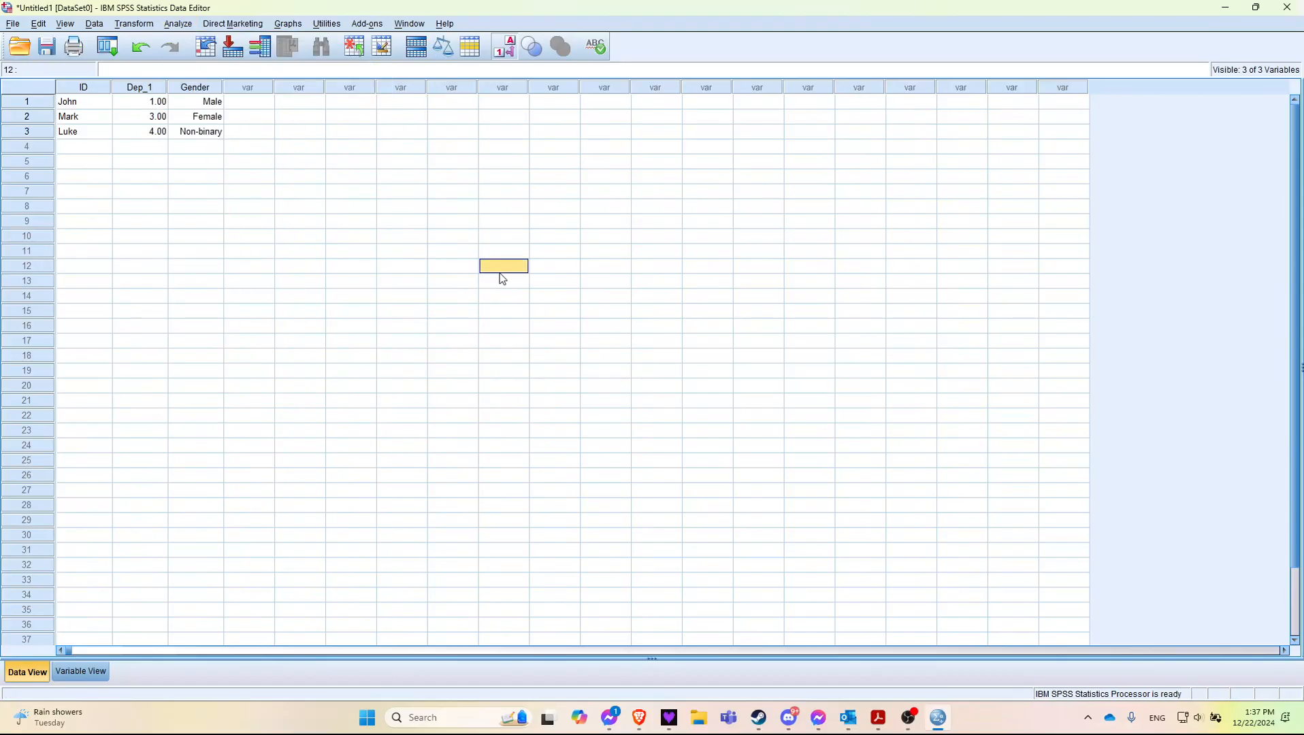